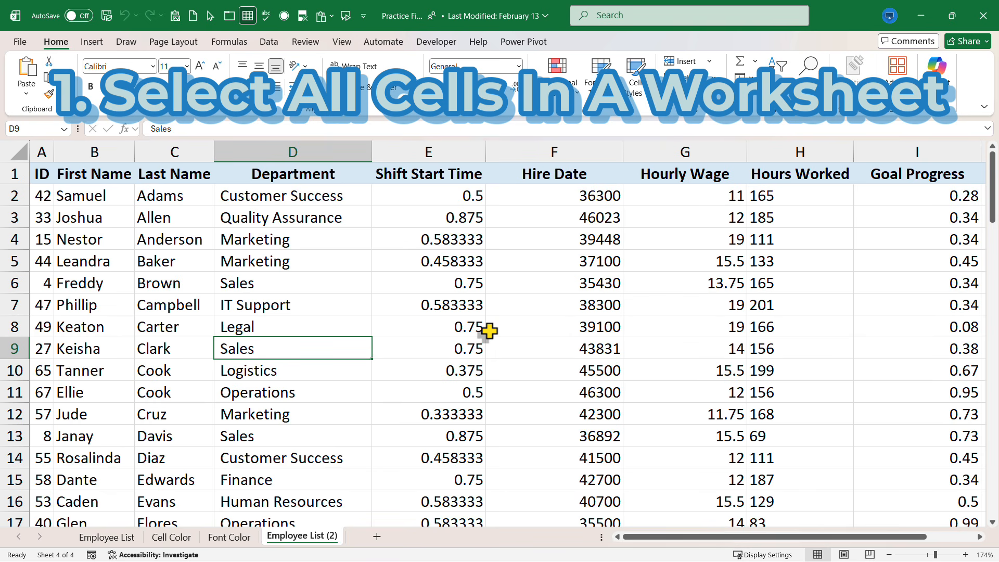
Select the whole block of employee data surrounding cell B2 and check how far the selection extends.
click(564, 309)
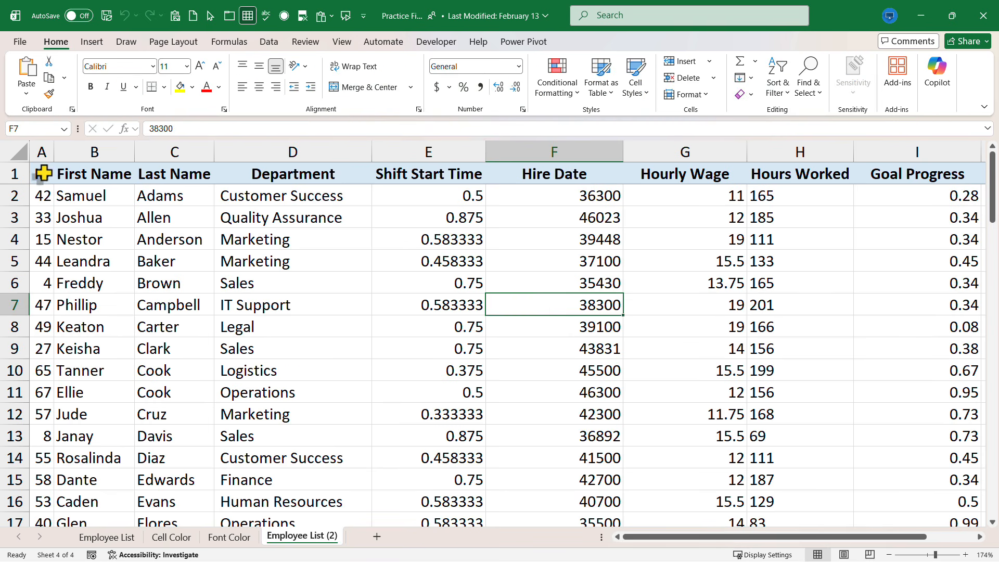
drag(45, 173, 1, 2)
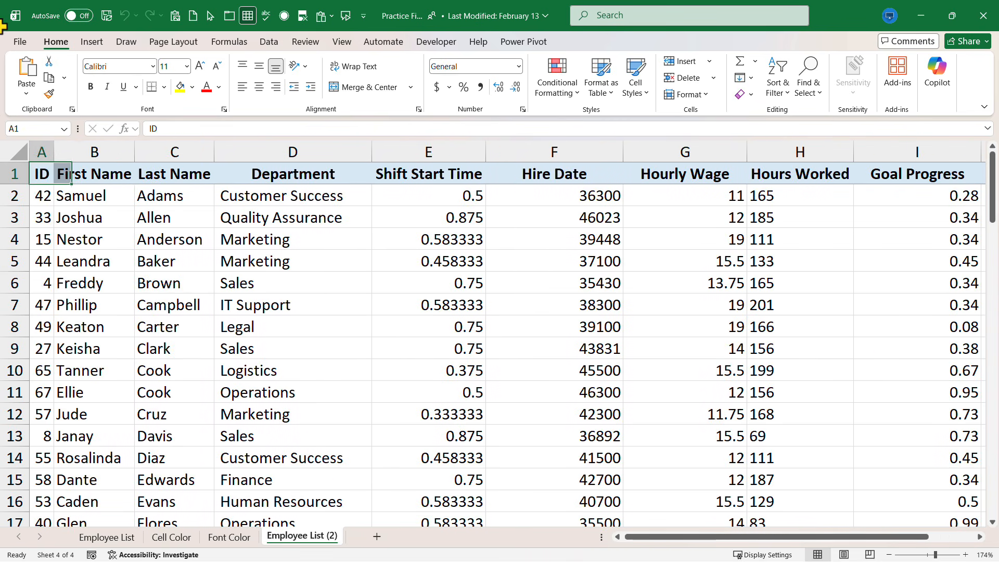
click(81, 199)
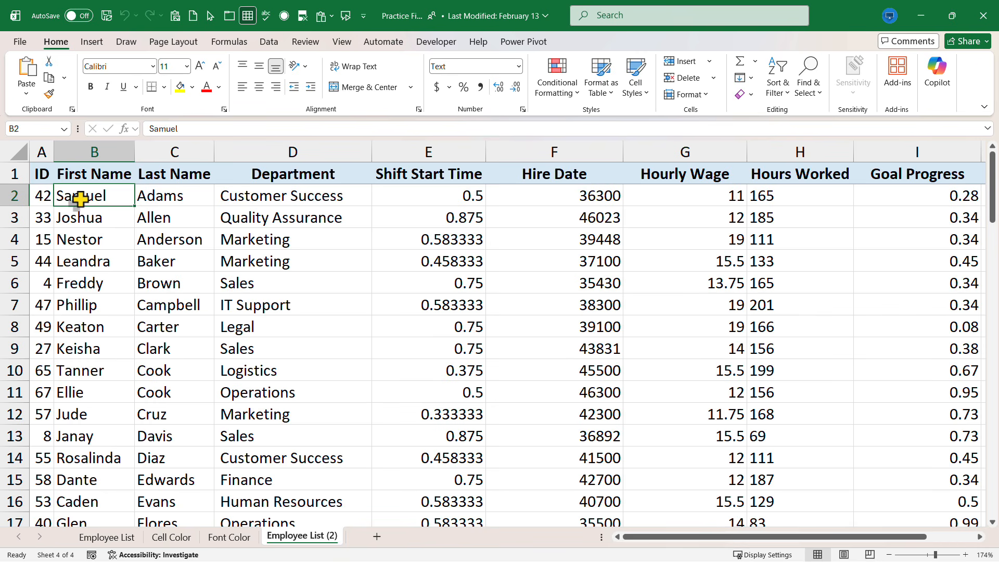
key(ctrl+a)
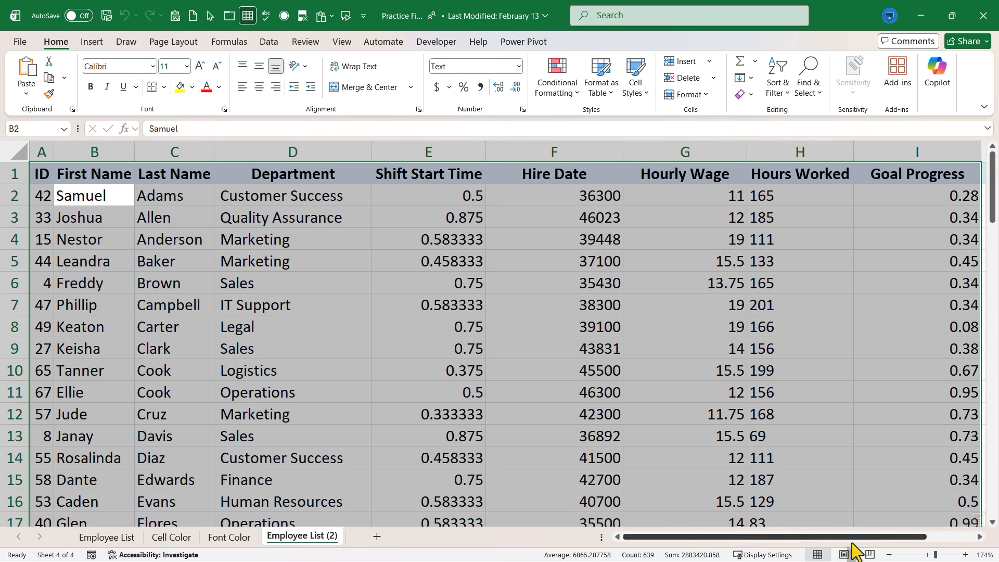
drag(852, 538, 923, 542)
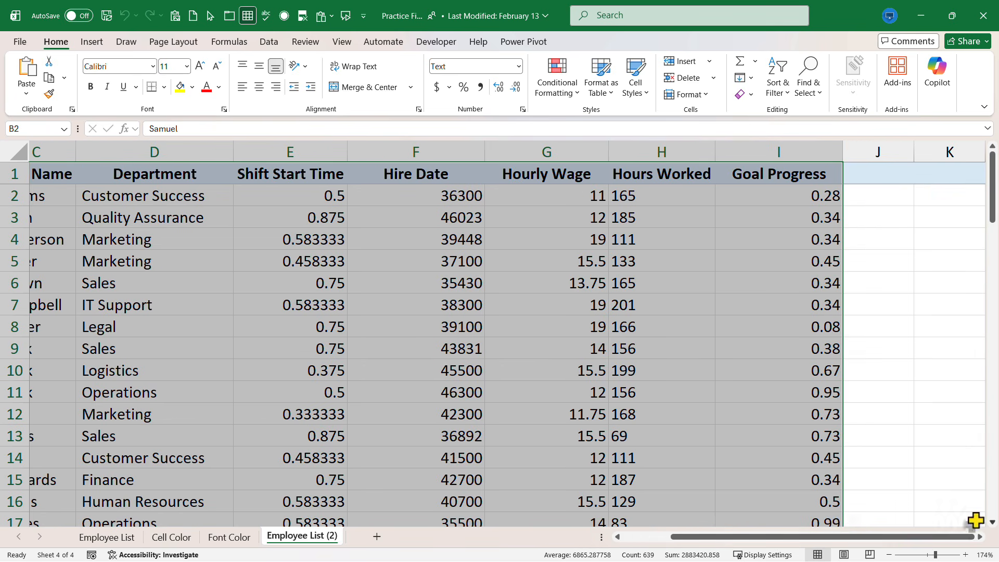
scroll(765, 443, down, 20)
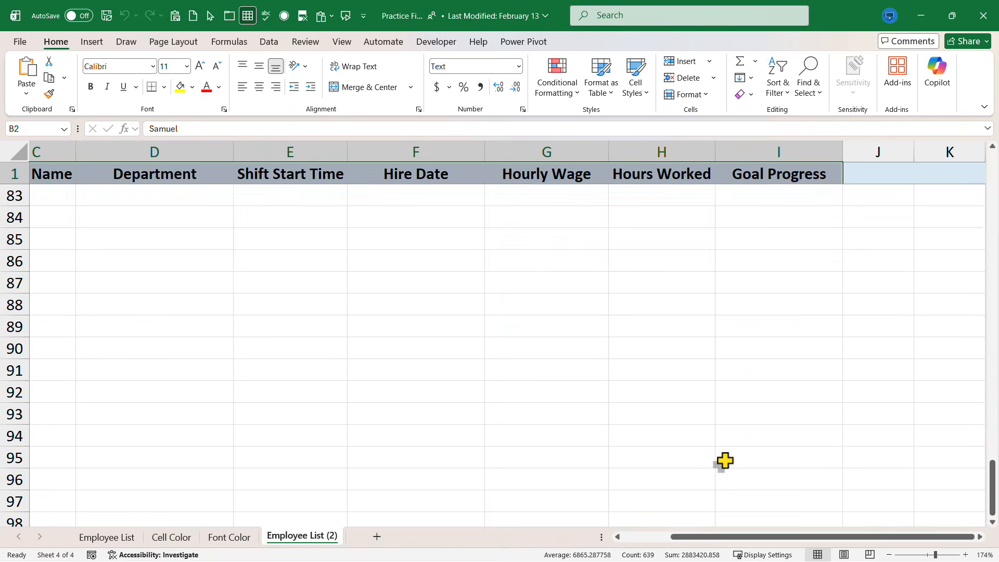
scroll(724, 461, up, 20)
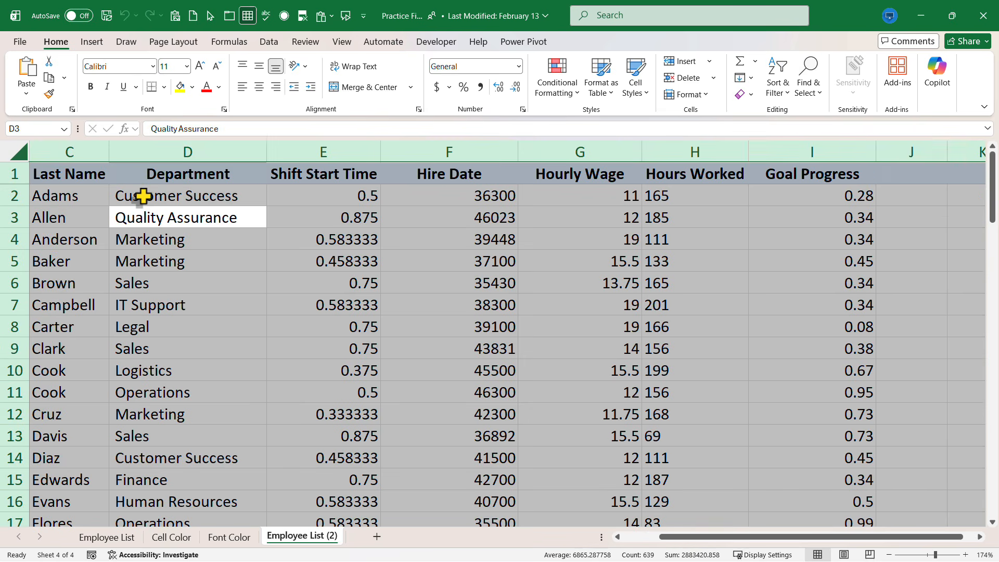
Clear the full-sheet selection and select the entire worksheet row 2 from cell B2.
key(Down)
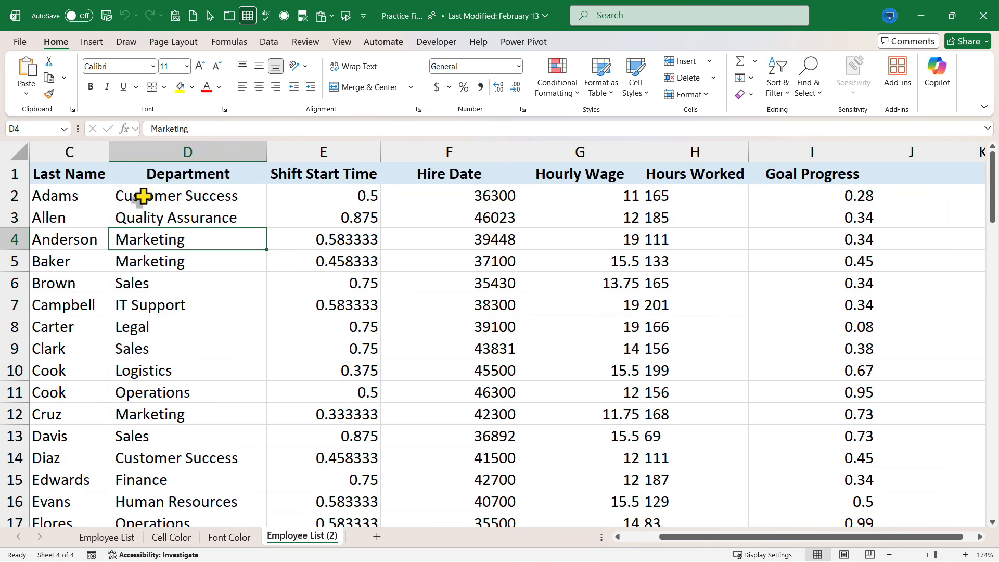
key(Left)
key(Up)
key(Up)
key(Right)
key(Left)
key(Left)
key(Left)
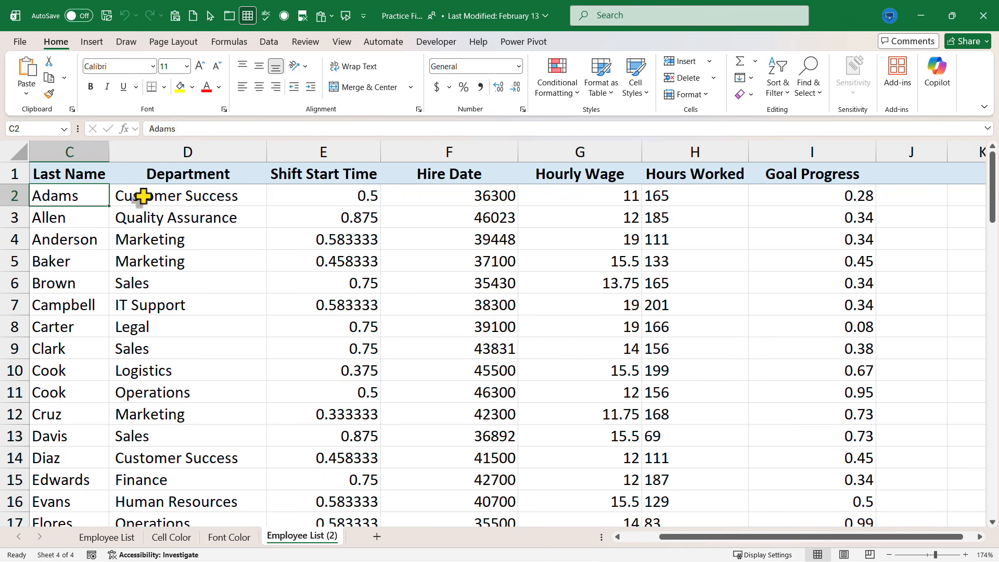
key(Right)
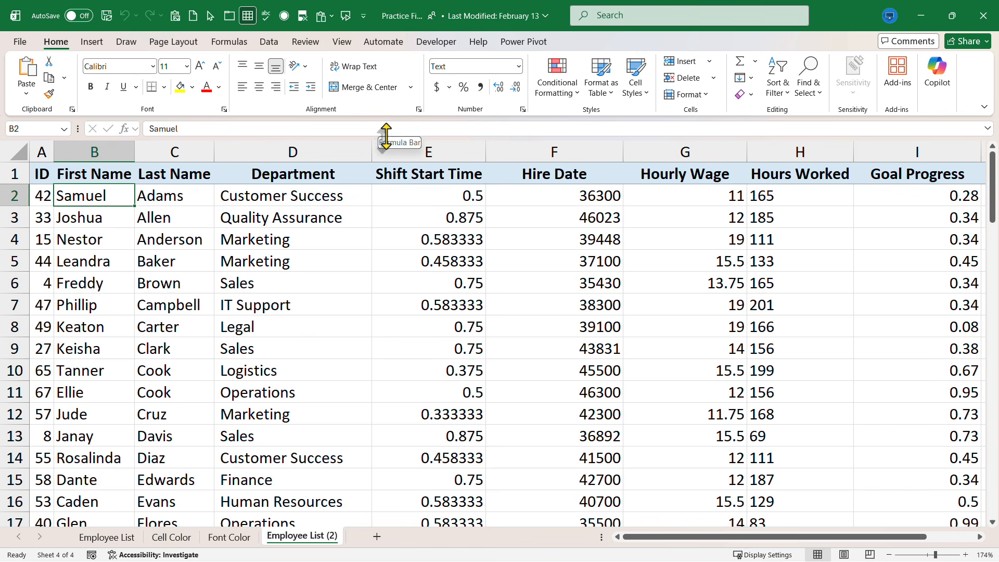
key(shift+space)
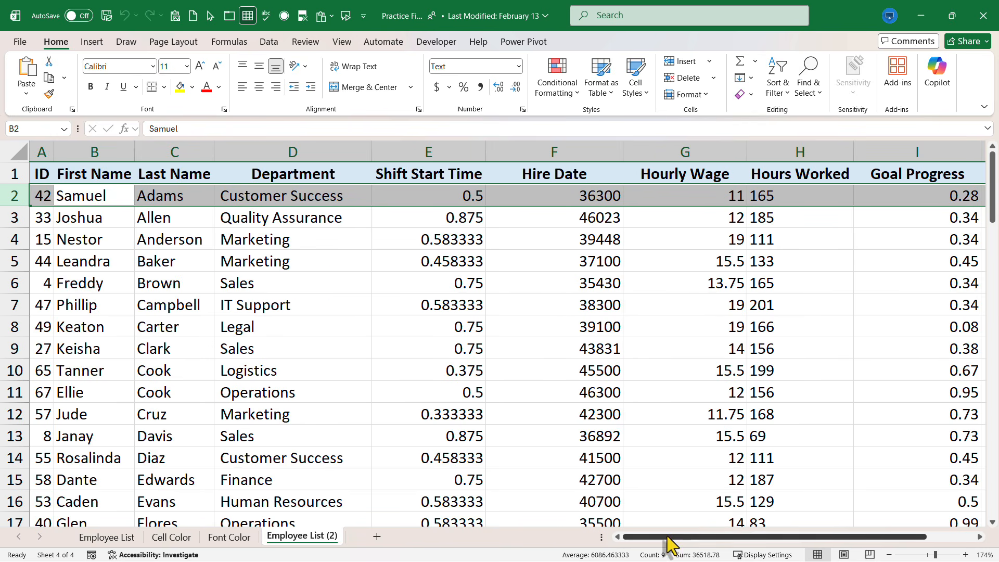
drag(668, 538, 416, 339)
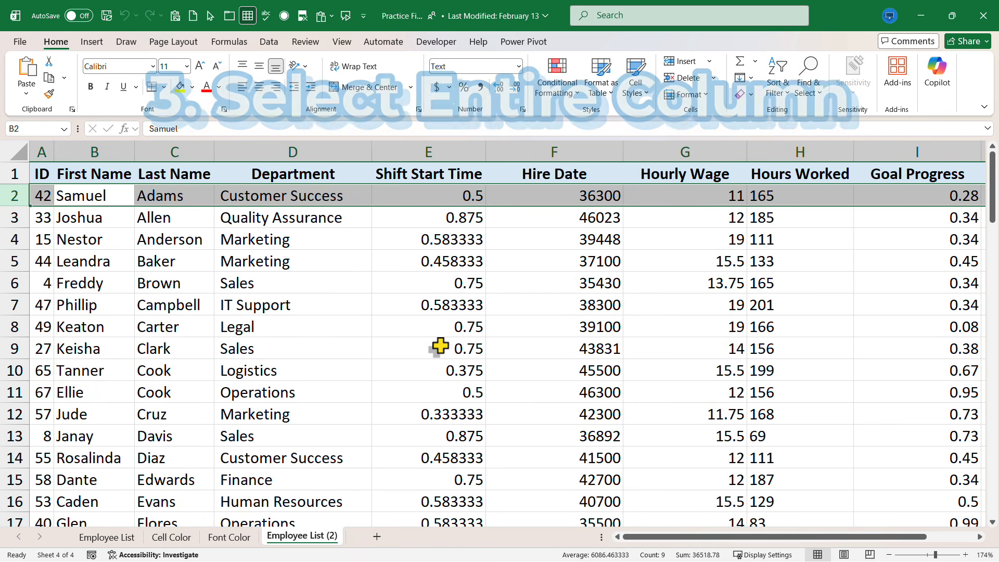
Select the entire Last Name column, column C, starting from cell C5.
key(Down)
key(Right)
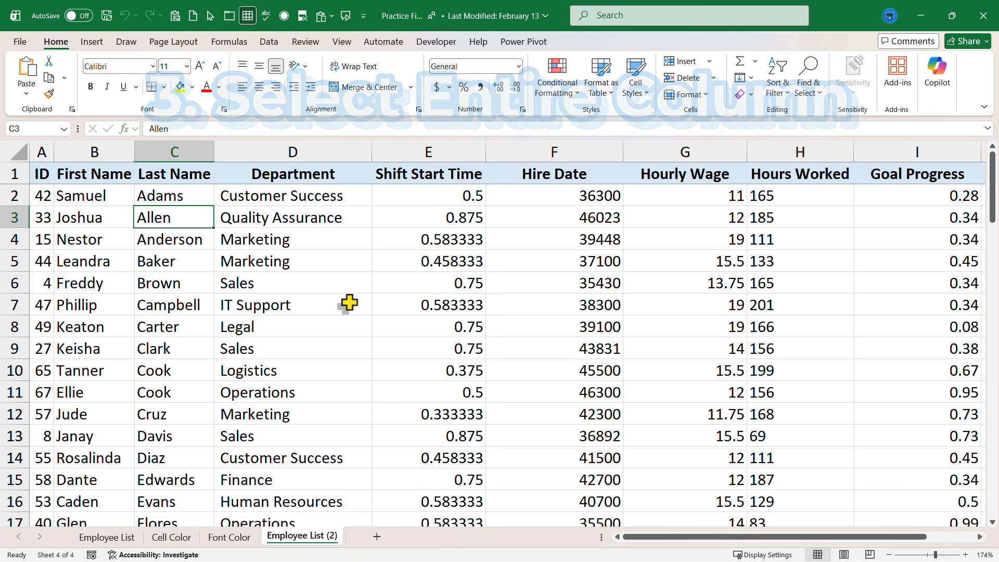
key(Down)
key(Down)
key(Right)
key(Left)
key(Up)
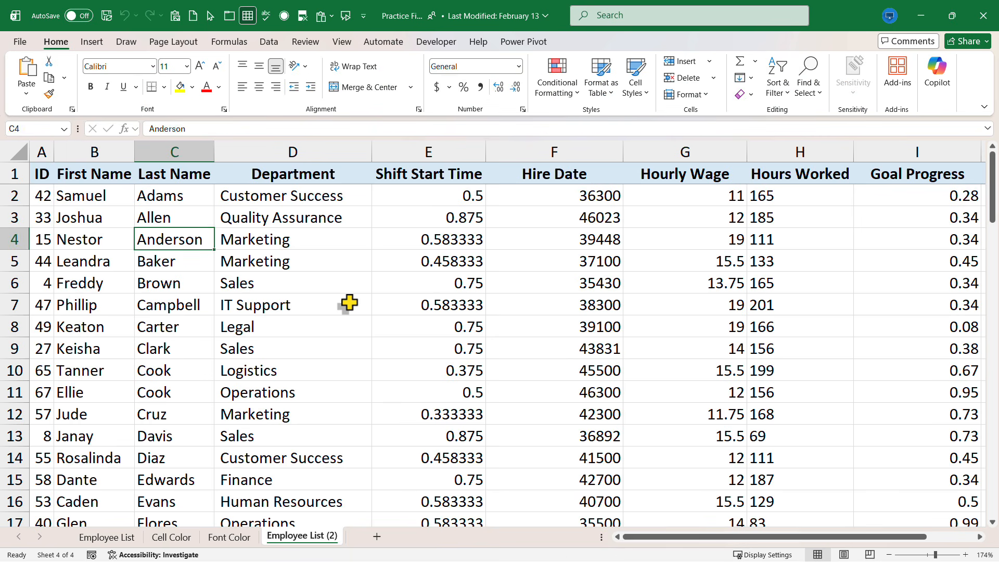
key(Down)
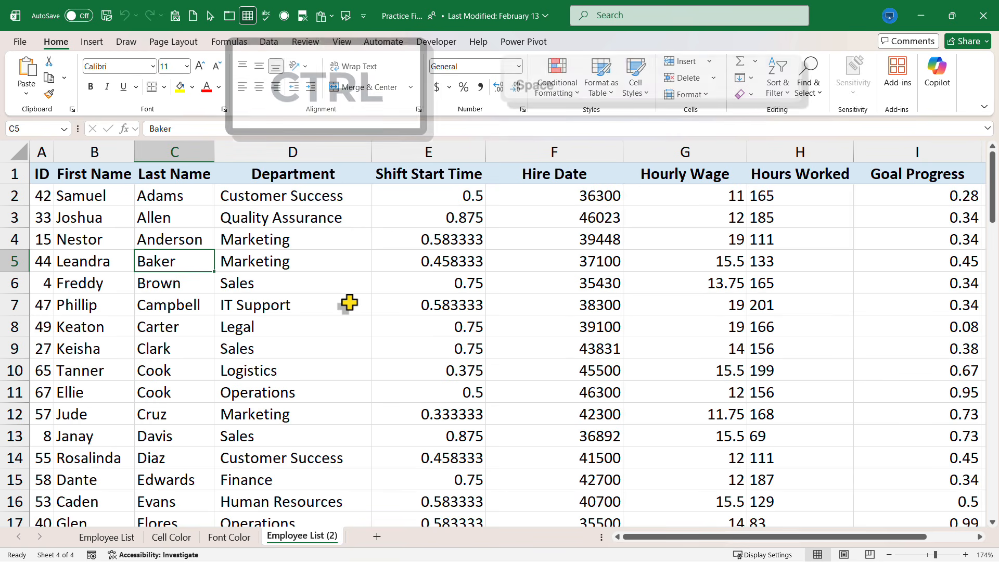
key(ctrl+space)
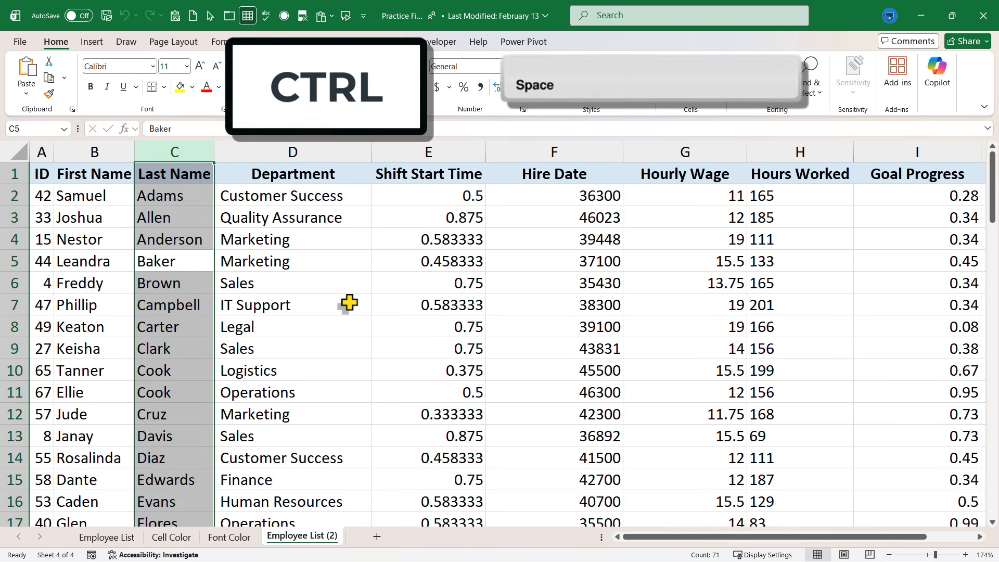
scroll(208, 343, down, 9)
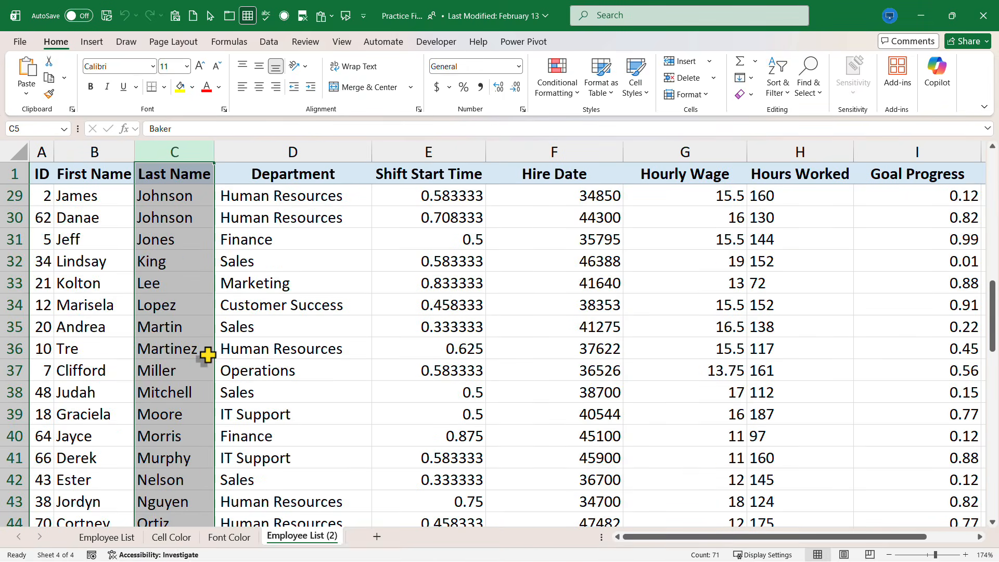
scroll(203, 359, down, 14)
scroll(201, 371, up, 8)
scroll(200, 370, up, 15)
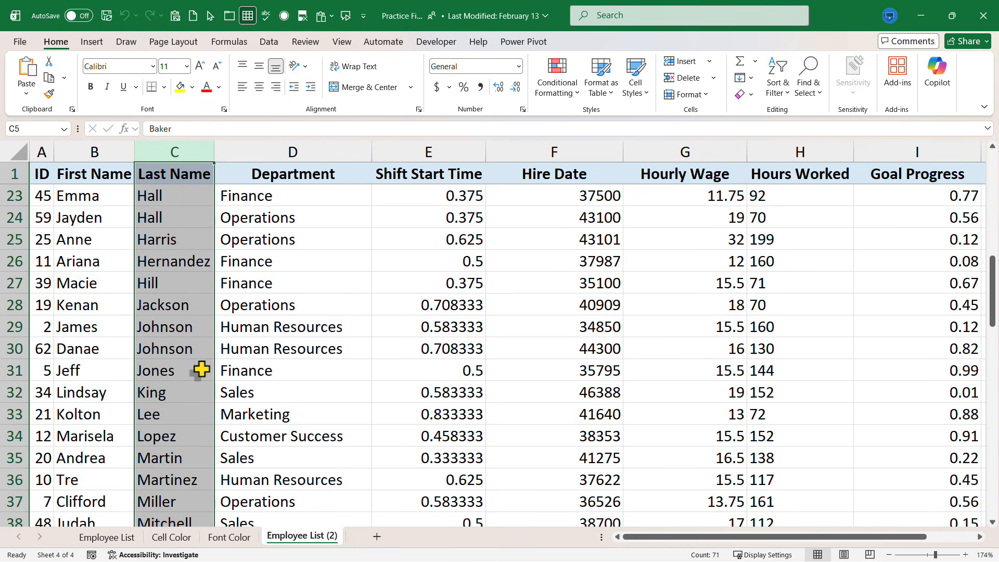
Copy the Last Name column and paste it into the empty column K, starting at cell K1.
key(ctrl+c)
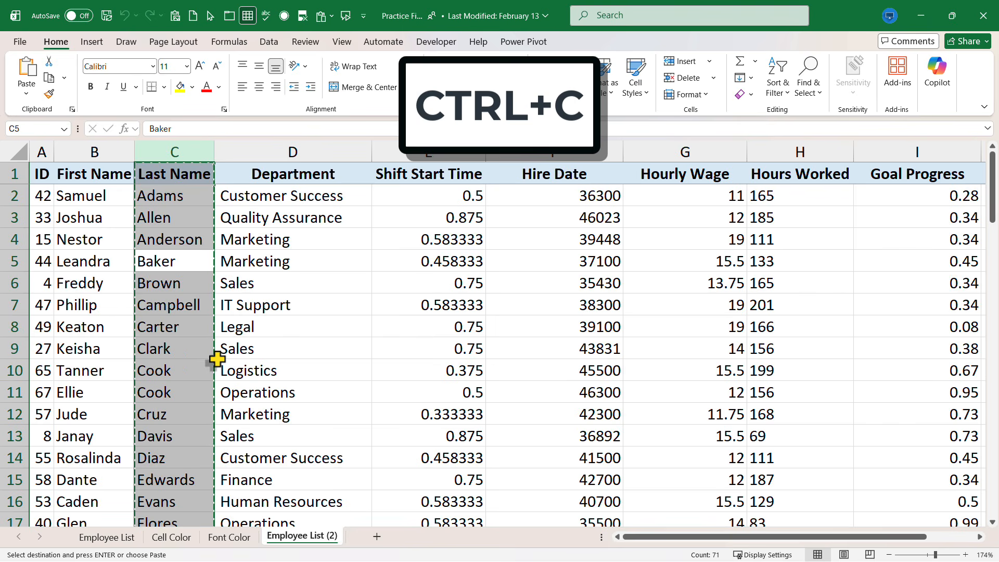
key(Right)
key(Right)
key(Right)
key(Right)
key(Right)
key(Right)
key(Right)
key(Right)
key(Right)
key(Right)
key(Right)
key(Right)
key(Right)
key(Right)
key(Right)
key(Right)
key(Left)
key(Left)
key(Left)
key(Left)
key(Left)
key(Left)
key(Left)
key(Left)
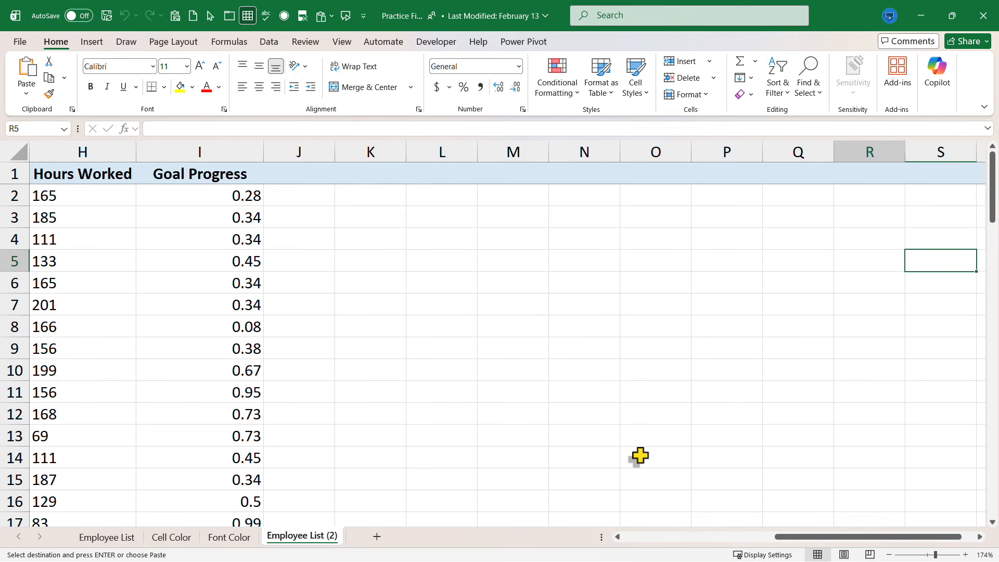
key(Up)
key(Up)
key(Up)
key(Up)
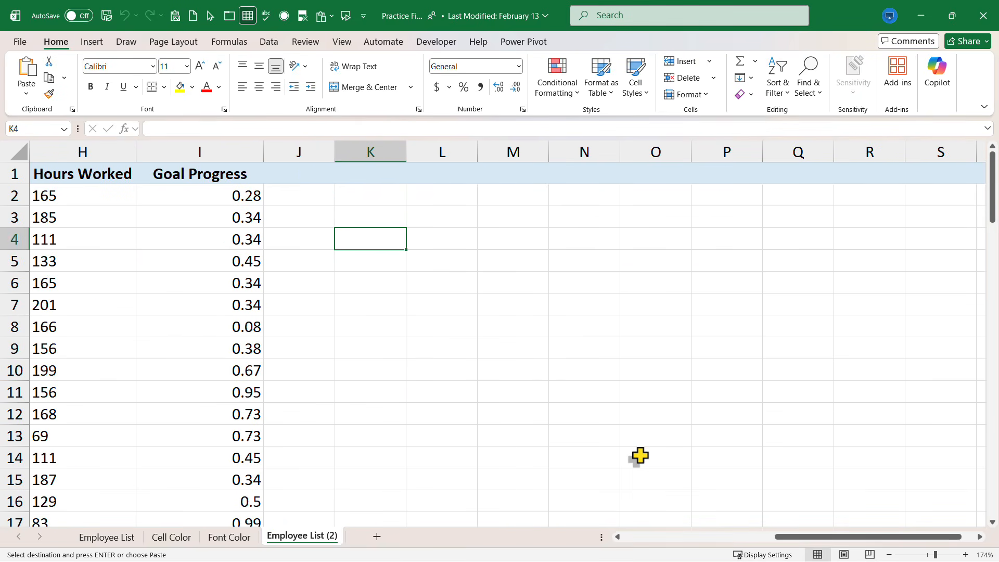
key(ctrl+v)
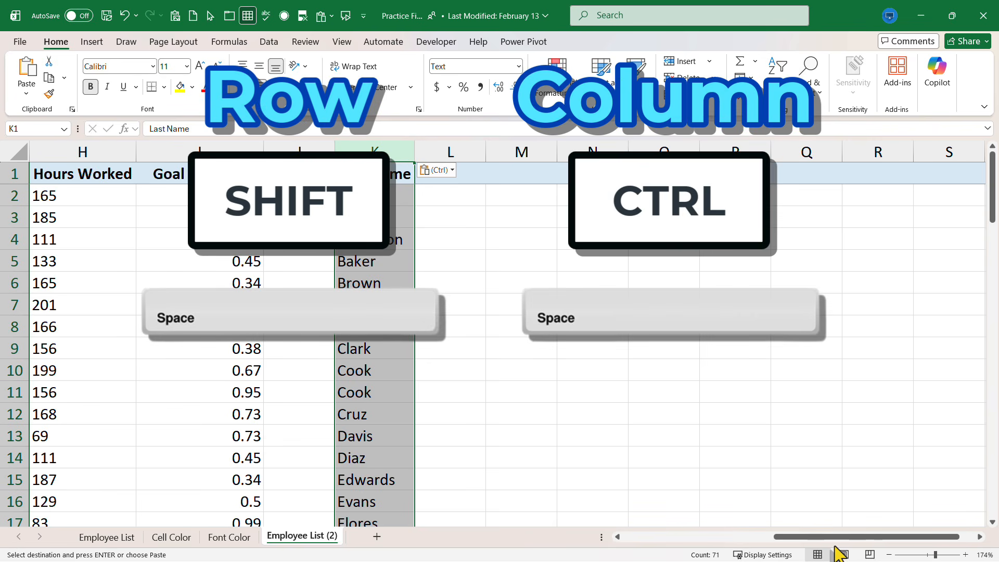
Undo the paste in column K and return to the first columns of the sheet.
key(ctrl+z)
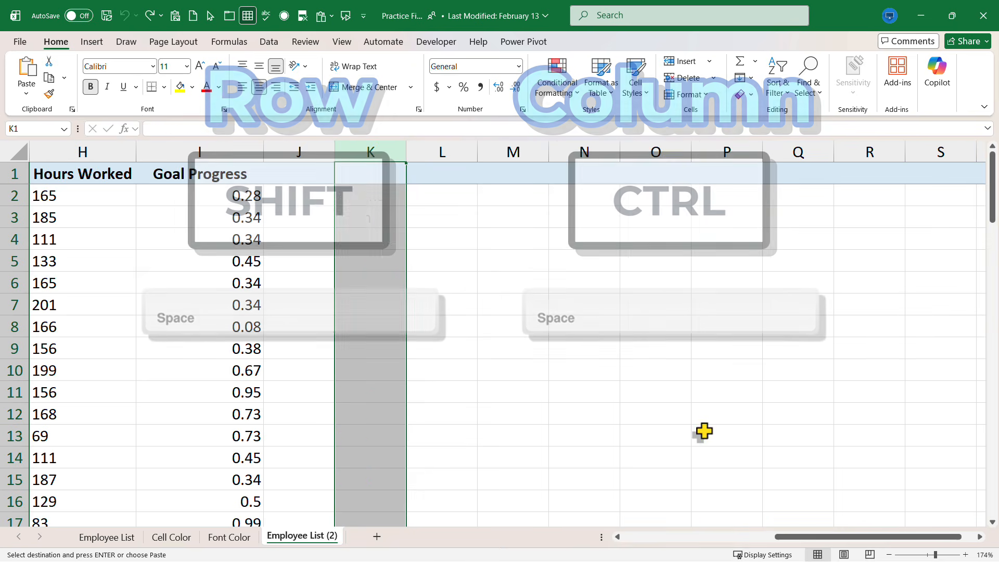
drag(790, 543, 631, 551)
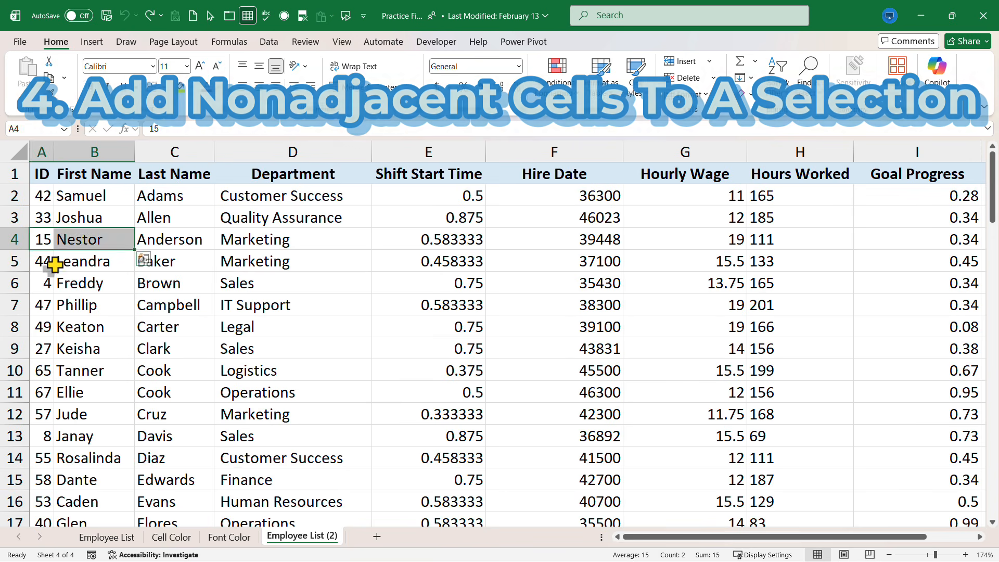
Select the nonadjacent ranges A3:D3, A8:D8 and A10:D11 together in one selection.
click(59, 264)
click(35, 214)
drag(36, 214, 278, 211)
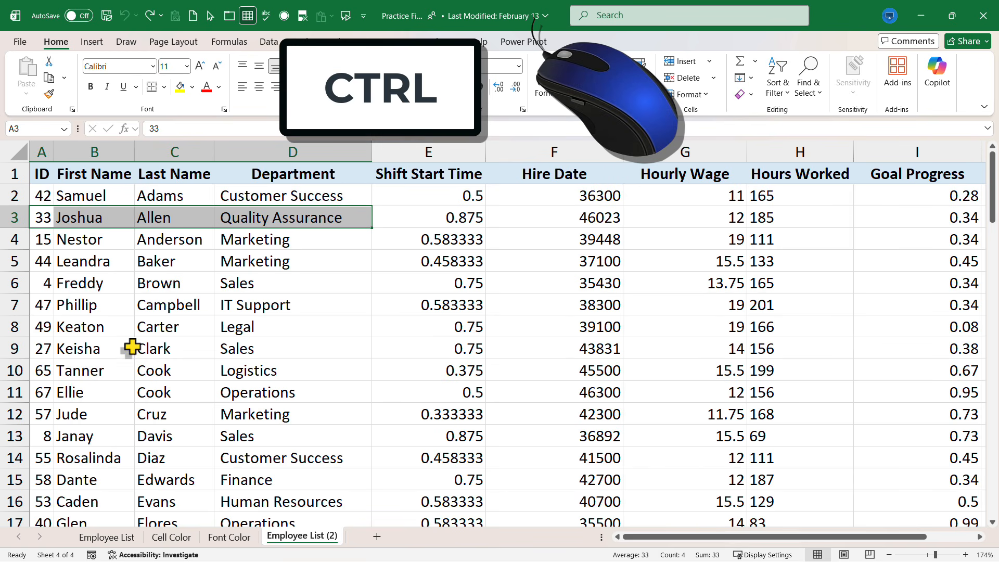
ctrl+click(43, 327)
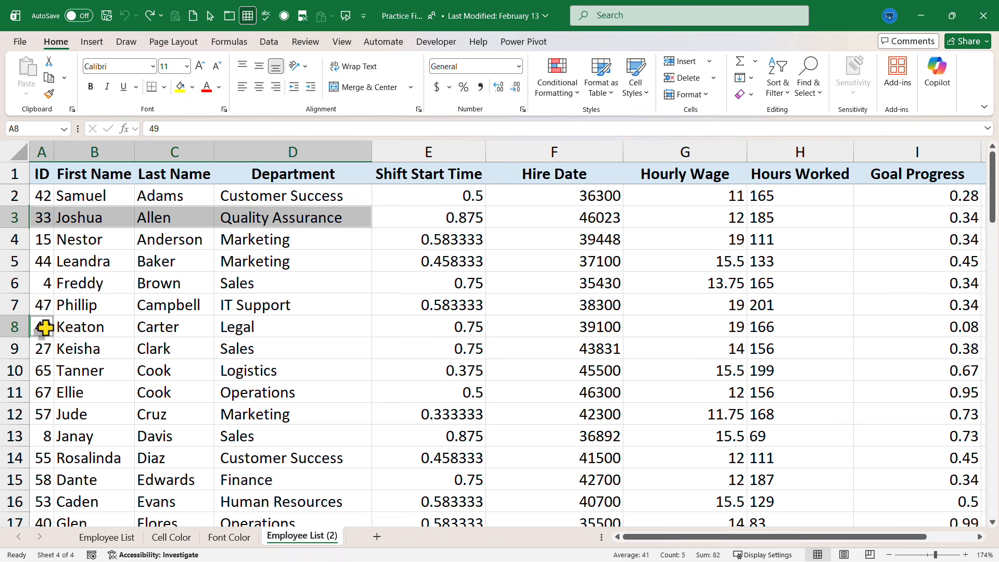
drag(45, 327, 321, 326)
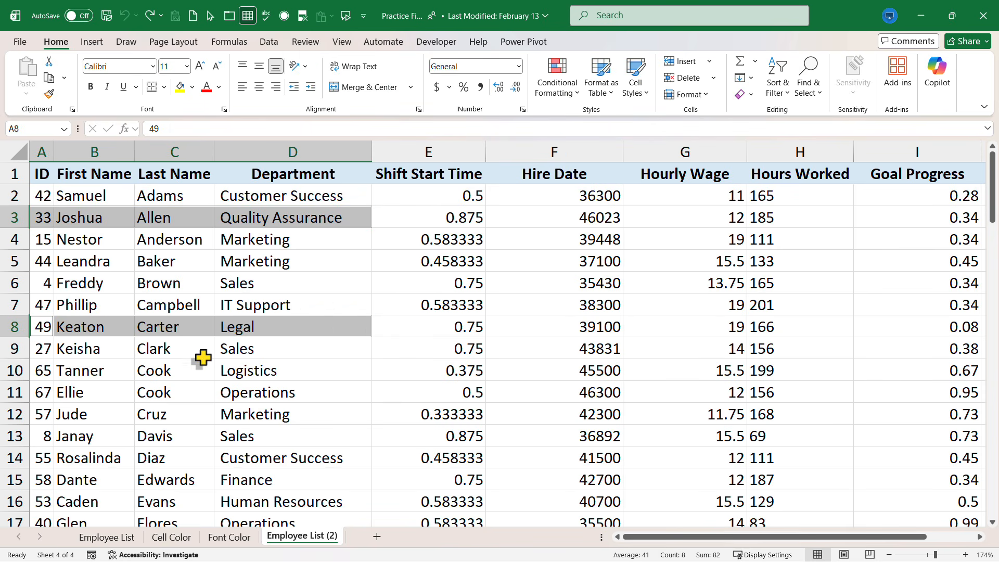
drag(44, 370, 293, 392)
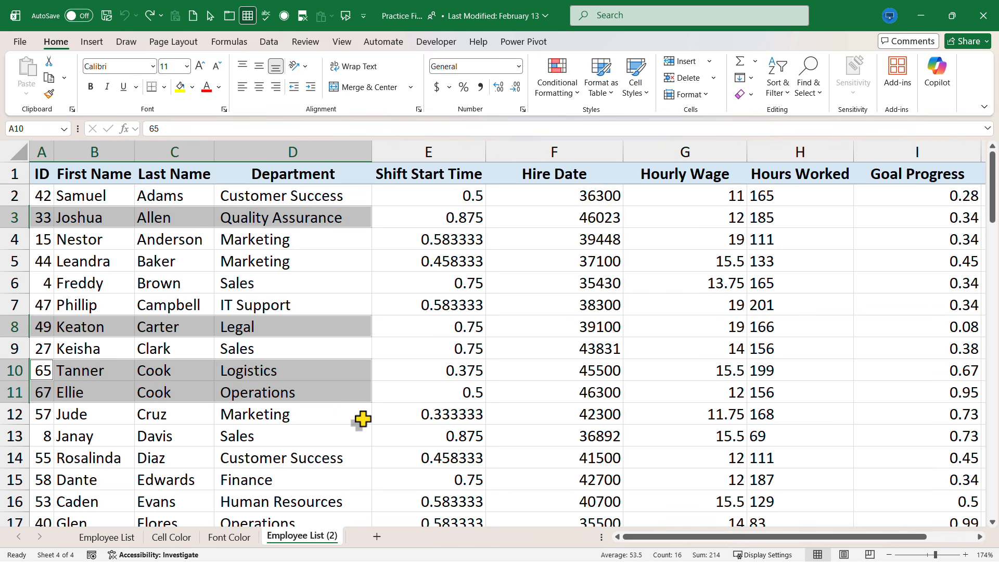
Copy the selected nonadjacent ranges and paste them at cell A1 of a new worksheet.
key(ctrl+c)
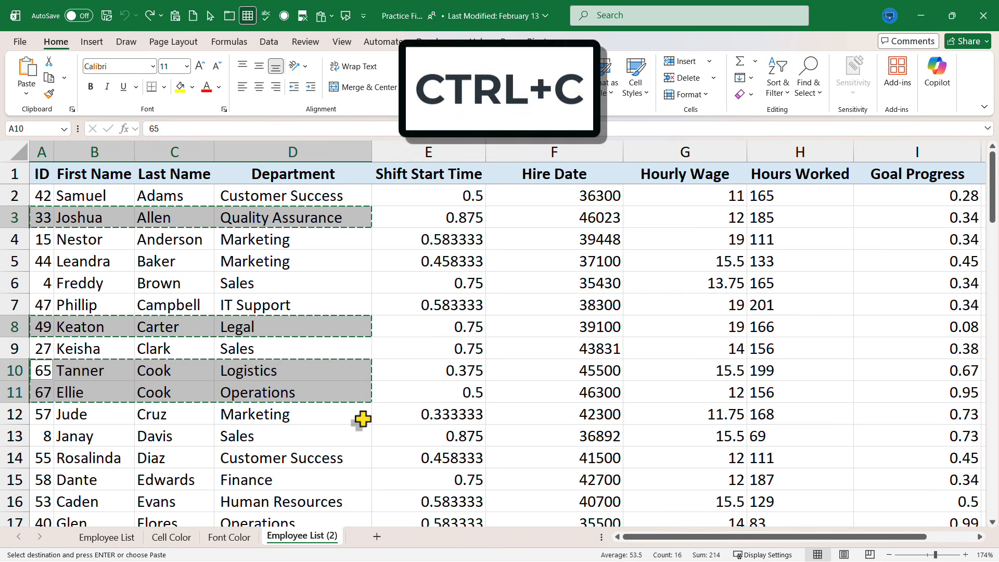
click(375, 538)
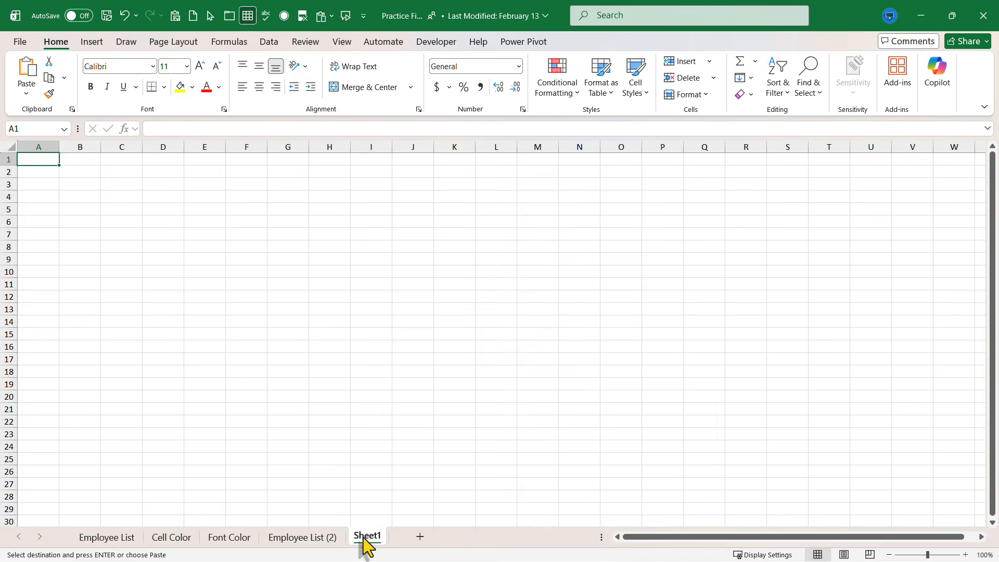
key(ctrl+v)
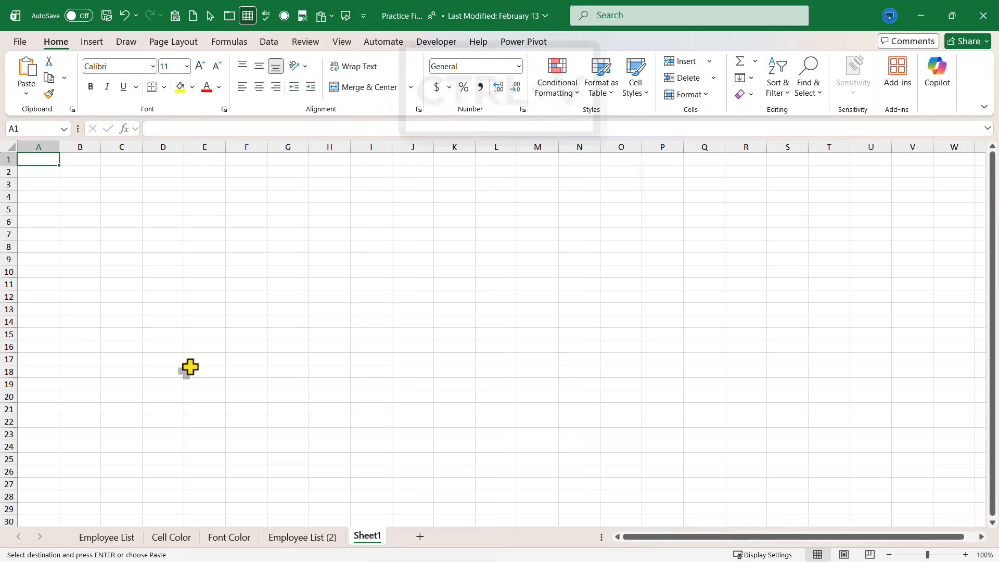
click(185, 300)
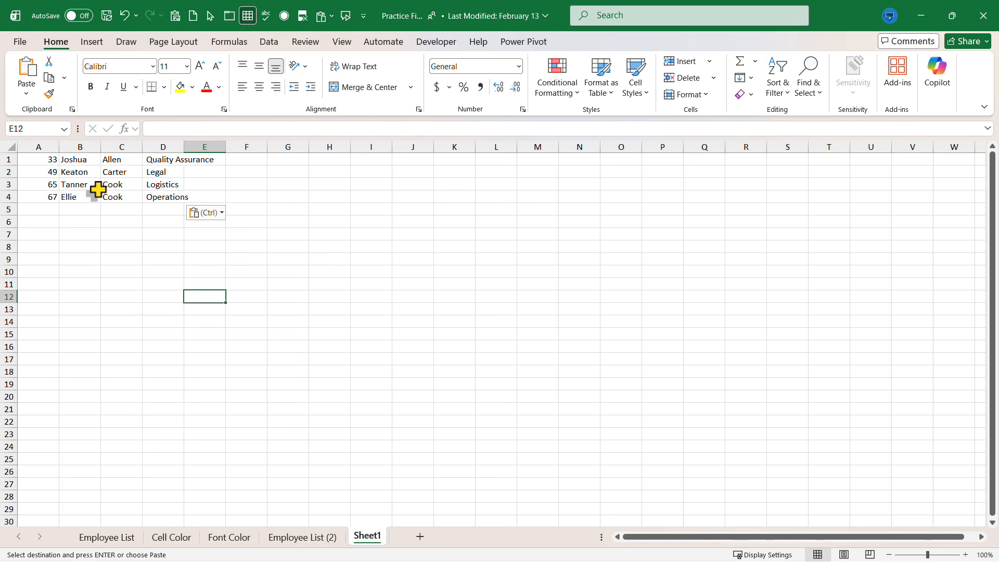
Return to the Employee List (2) sheet and select the range A3:D3.
click(107, 538)
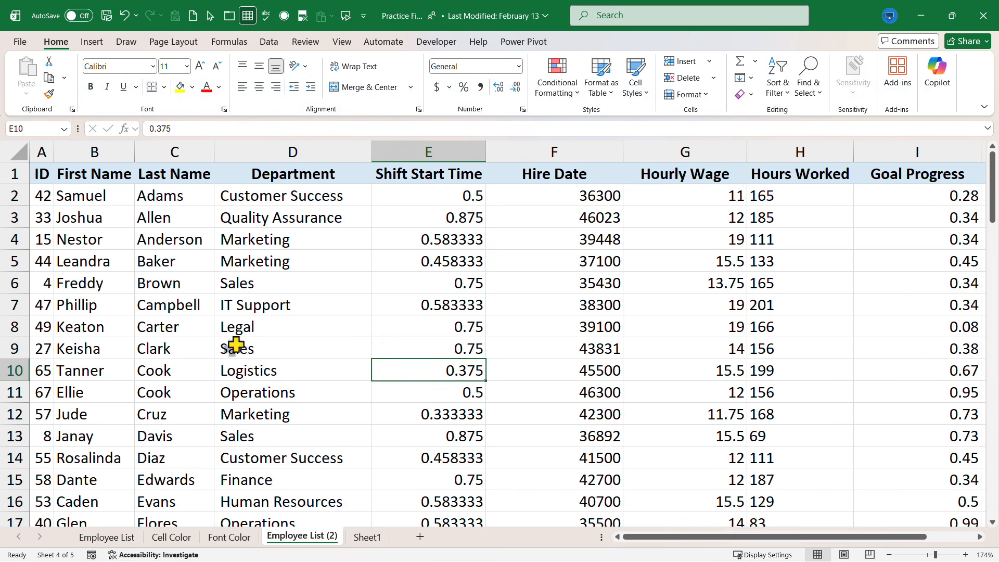
click(116, 231)
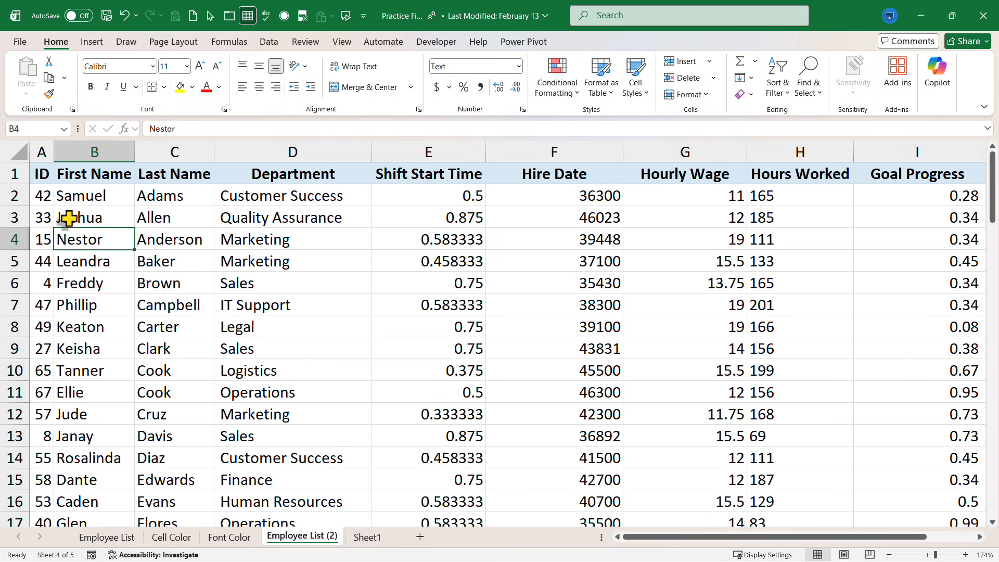
drag(40, 217, 249, 221)
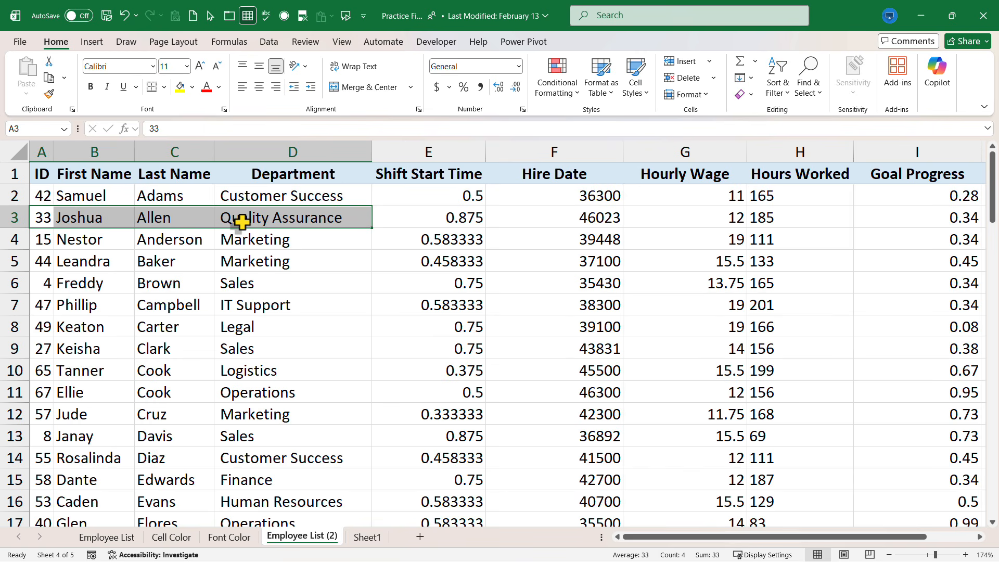
Adjust the A3:D3 selection by whole rows upward and downward, finishing with A3:D11 selected.
shift+click(291, 243)
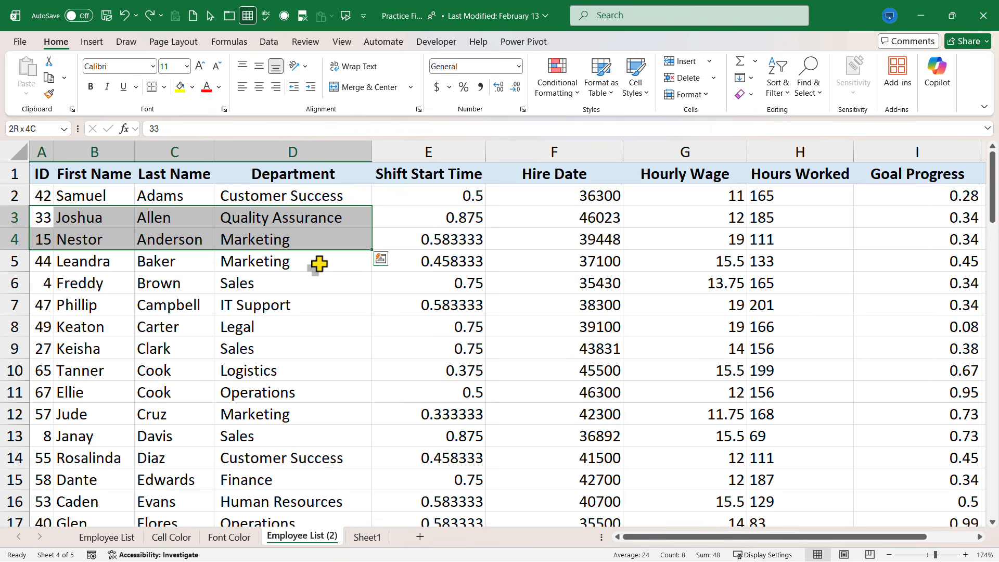
shift+click(318, 264)
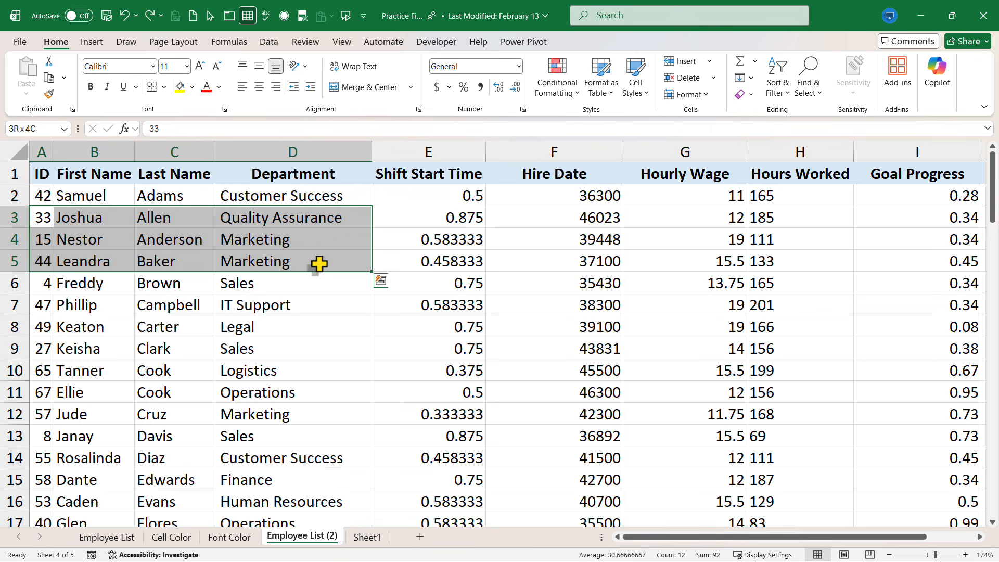
shift+click(300, 200)
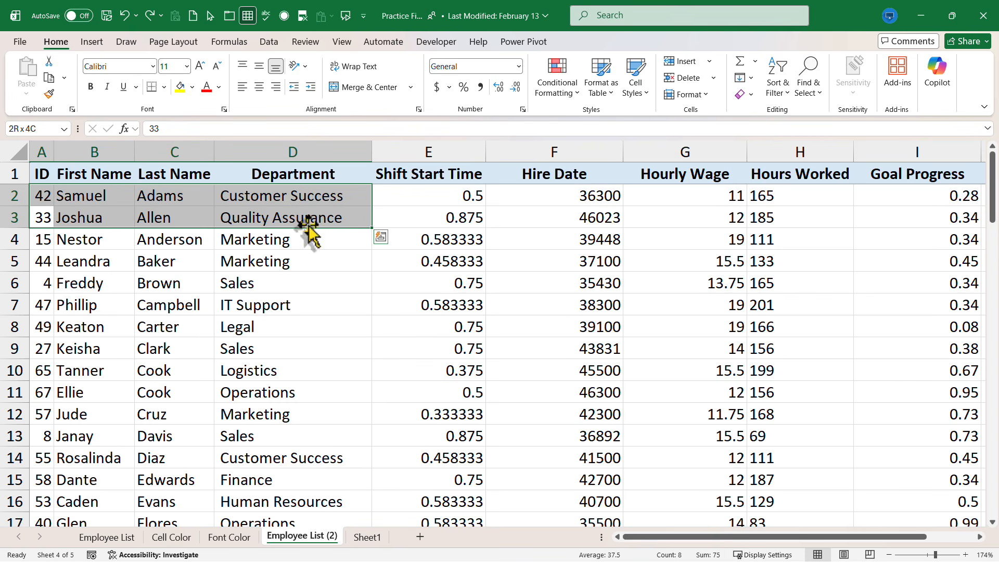
drag(291, 213, 293, 317)
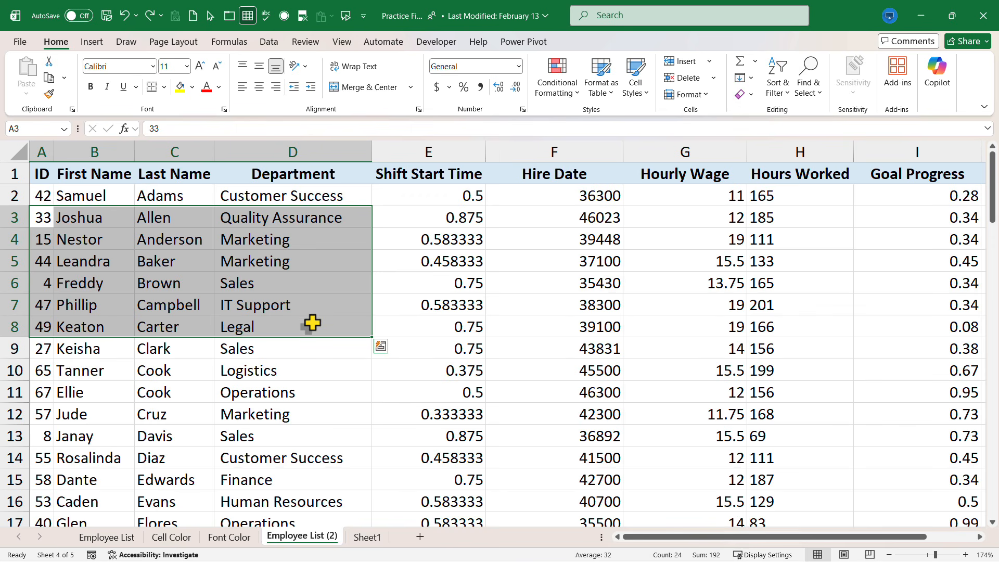
drag(313, 328, 265, 405)
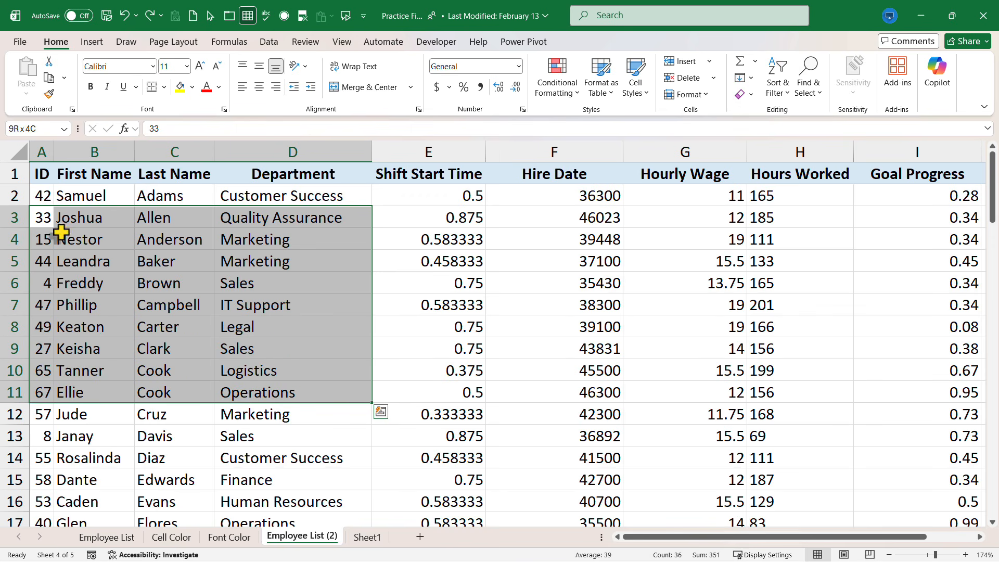
Resize the selection to A3:B12 and widen it to A3:D12, keeping A3 as the starting cell.
shift+click(90, 416)
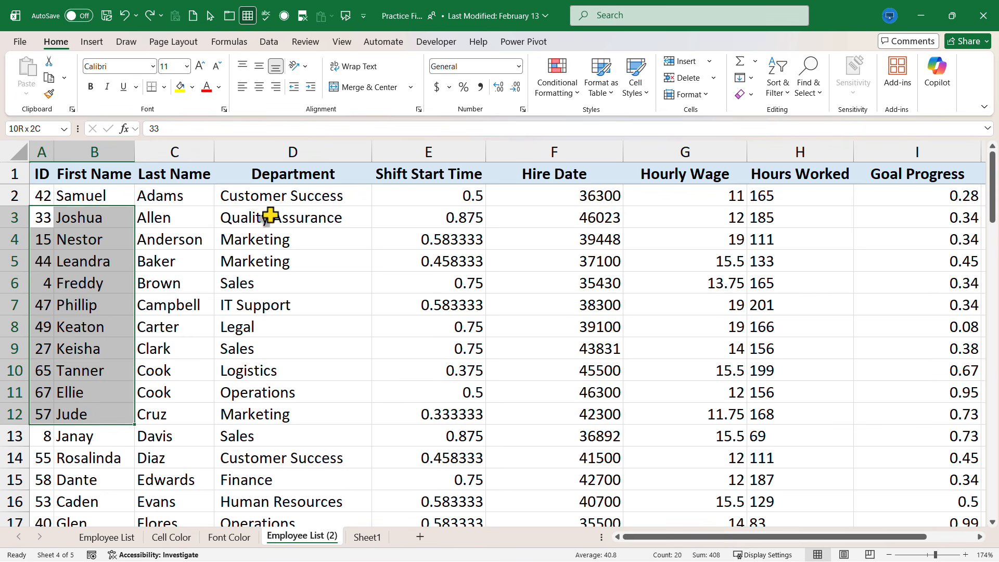
shift+click(272, 414)
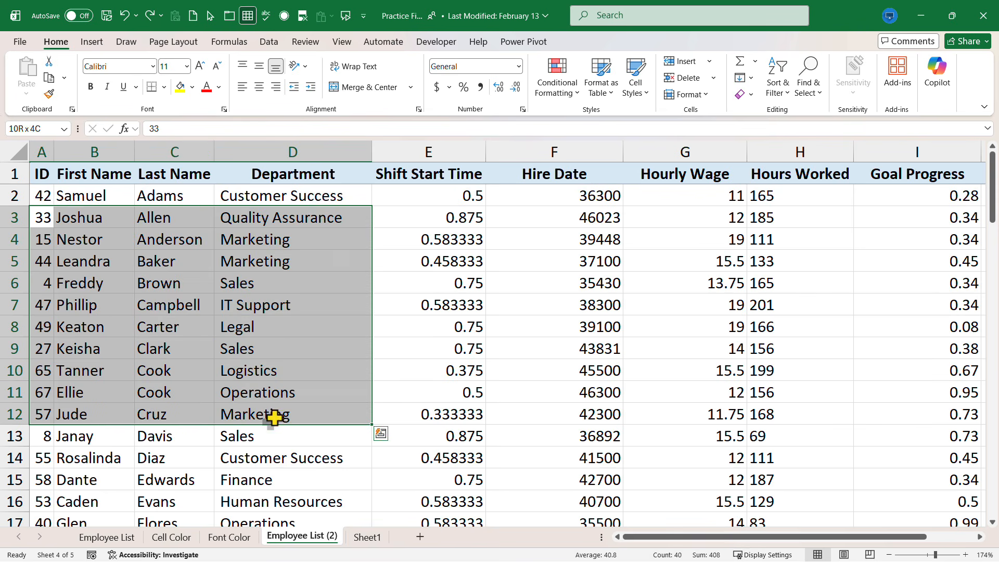
shift+click(176, 414)
shift+click(274, 414)
click(627, 349)
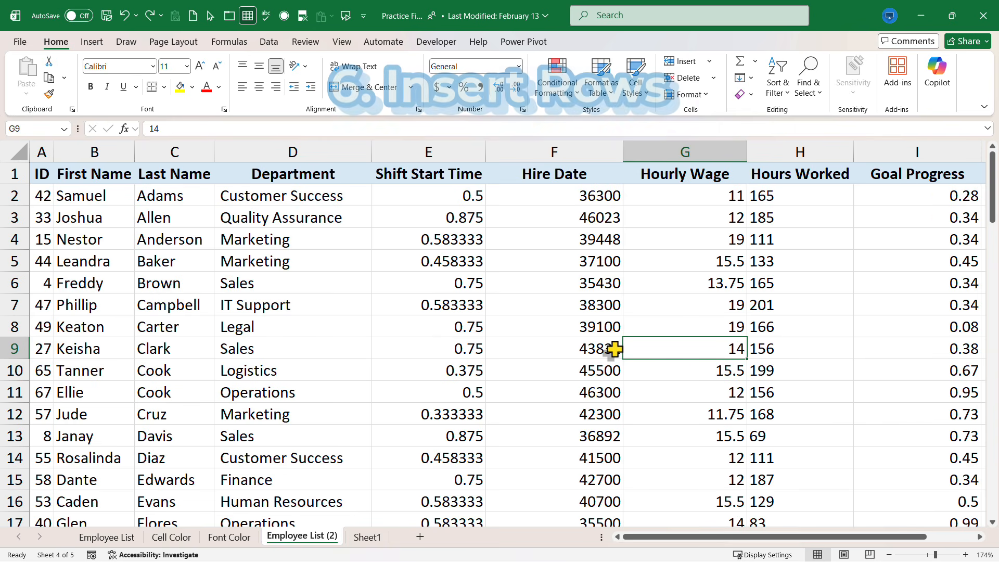
click(208, 371)
click(79, 348)
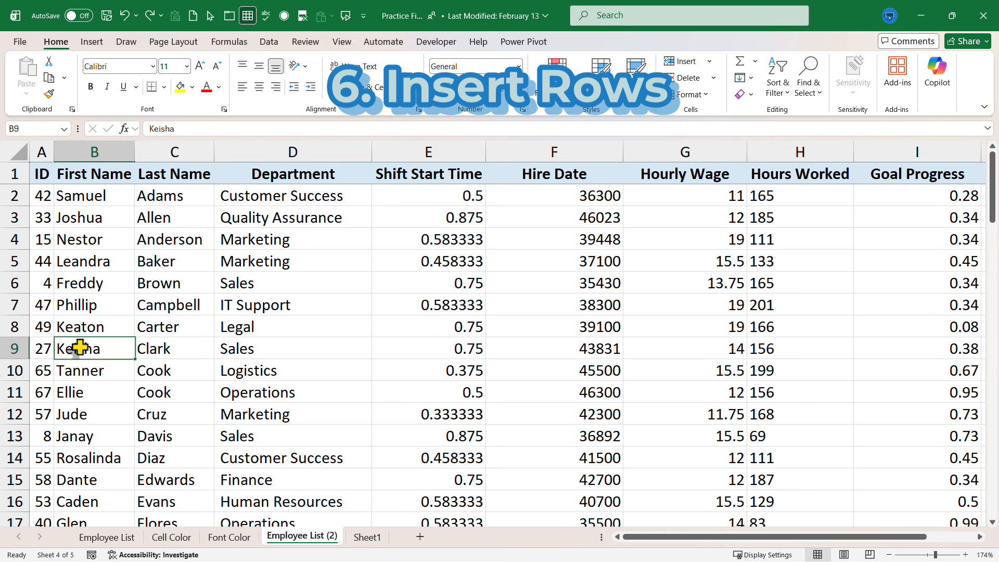
click(99, 391)
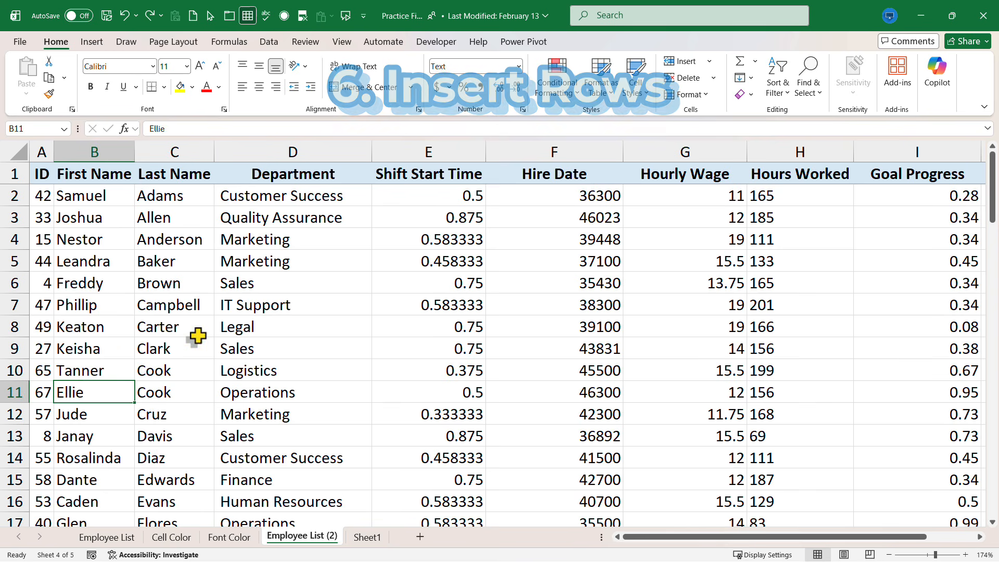
Insert eleven blank rows above row 8 of the employee list.
click(14, 327)
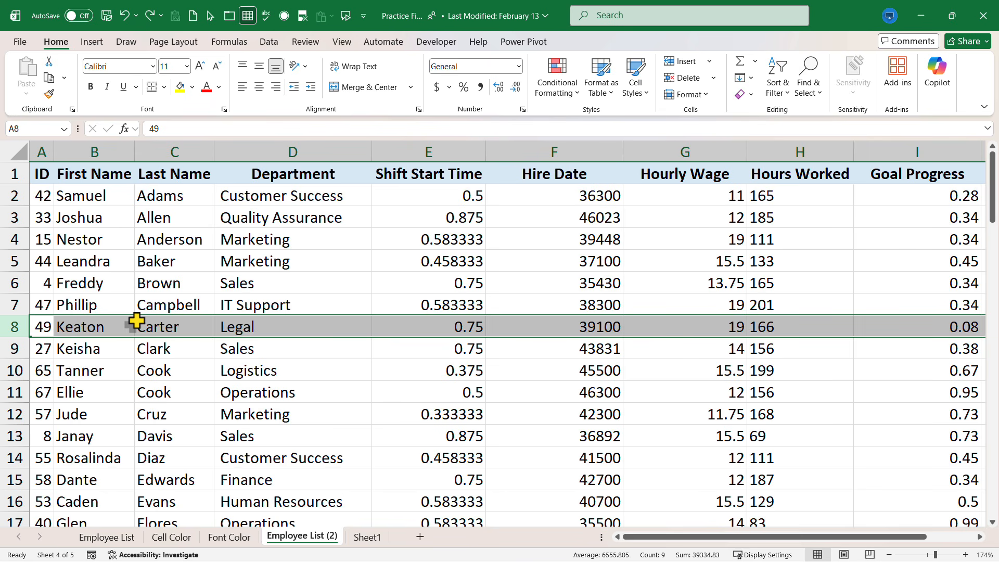
key(ctrl+shift+plus)
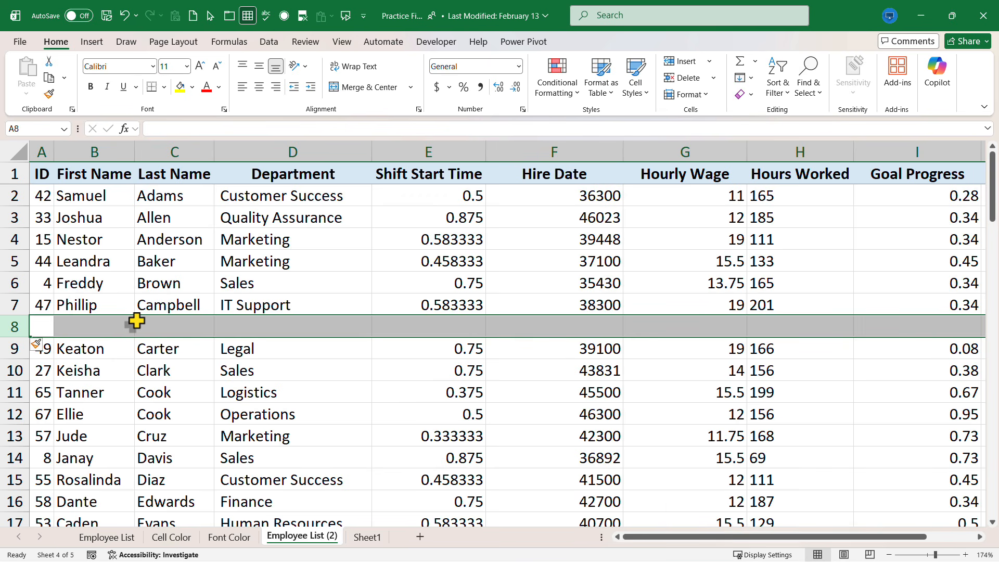
key(ctrl+shift+plus)
key(ctrl+shift+plus)
key(ctrl+shift+plus)
key(ctrl+shift+plus)
key(ctrl+shift+plus)
key(ctrl+shift+plus)
key(ctrl+shift+plus)
key(ctrl+shift+plus)
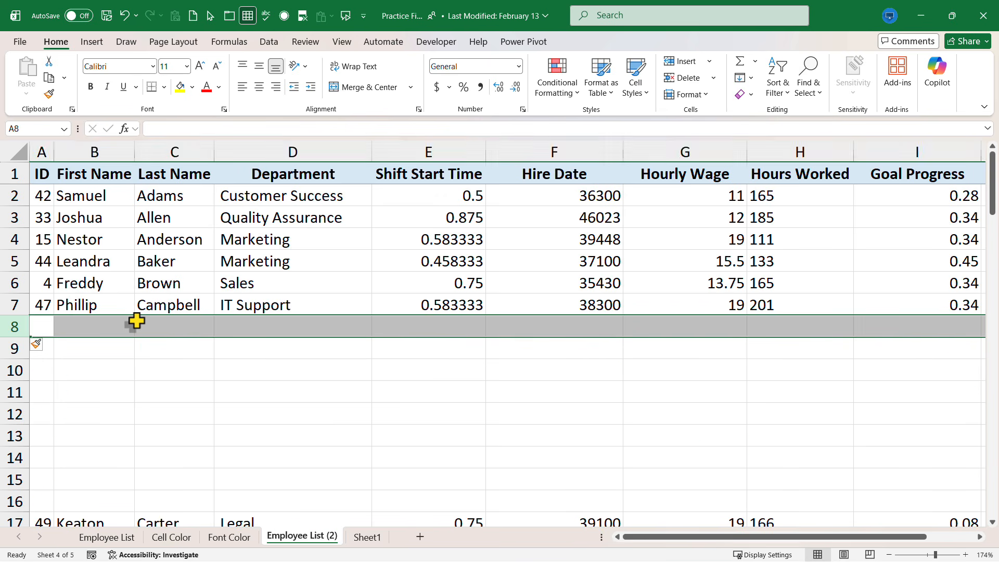
key(ctrl+shift+plus)
key(ctrl+shift+plus)
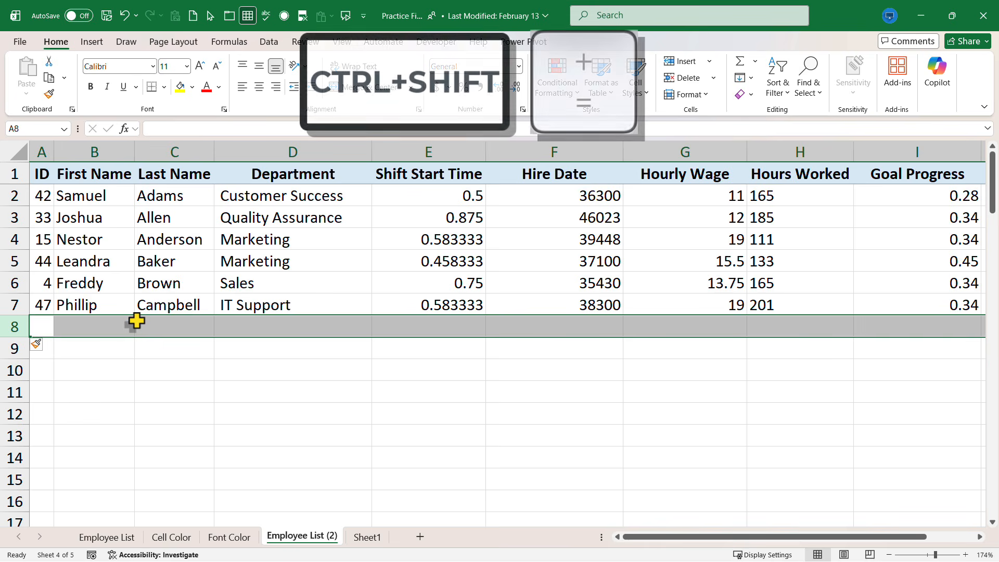
Insert one blank row above row 20, below the first employee record that follows the blank rows.
click(267, 396)
scroll(267, 396, down, 1)
scroll(266, 397, down, 2)
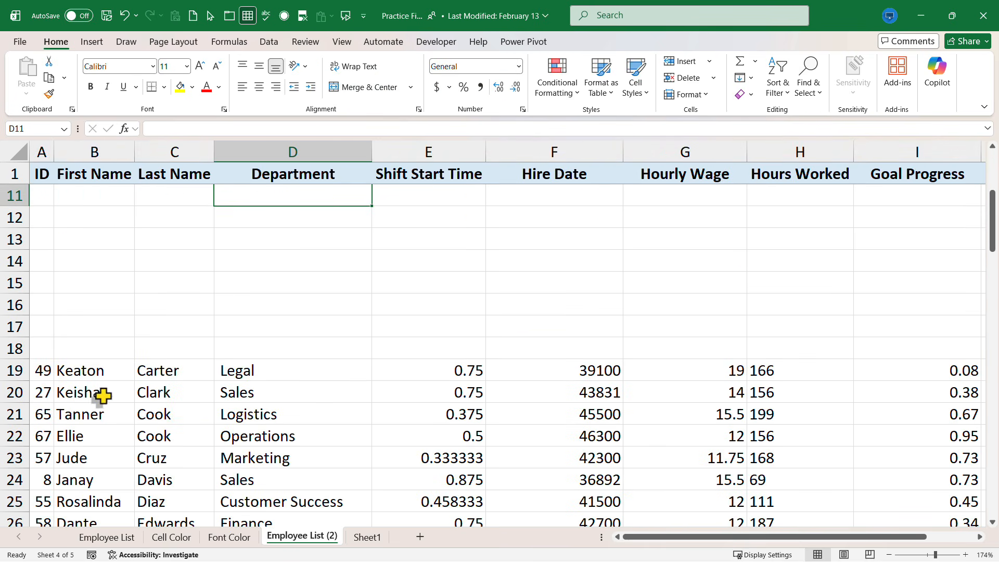
click(13, 396)
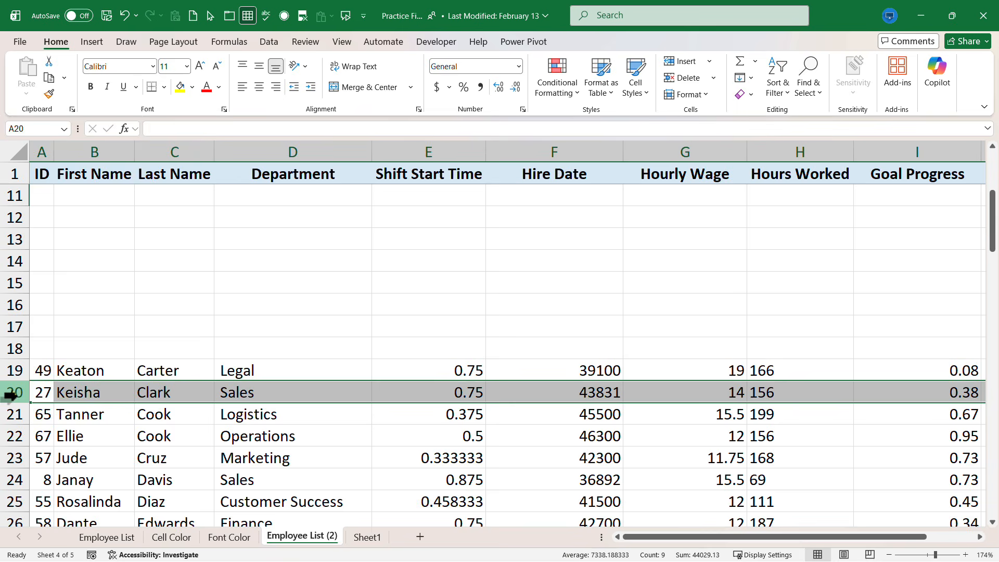
right_click(13, 397)
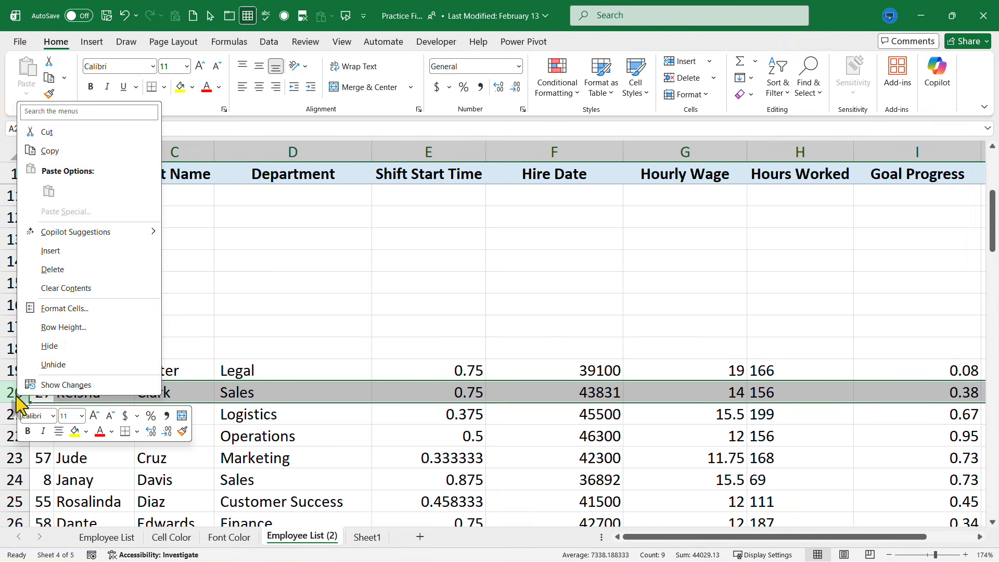
click(80, 255)
click(479, 304)
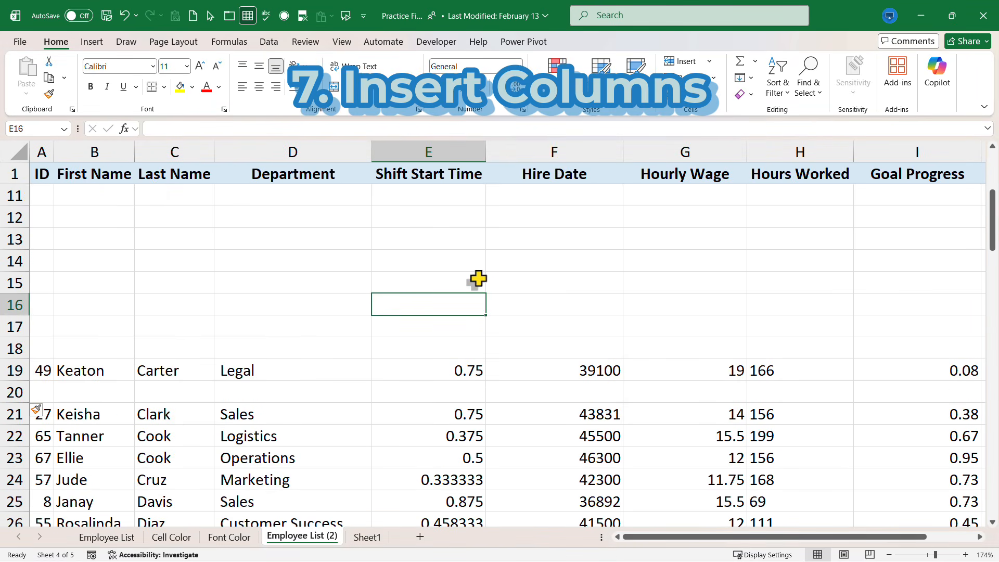
Undo all the row insertions in the employee list.
scroll(329, 354, up, 3)
key(ctrl+z)
key(ctrl+z)
key(ctrl+z)
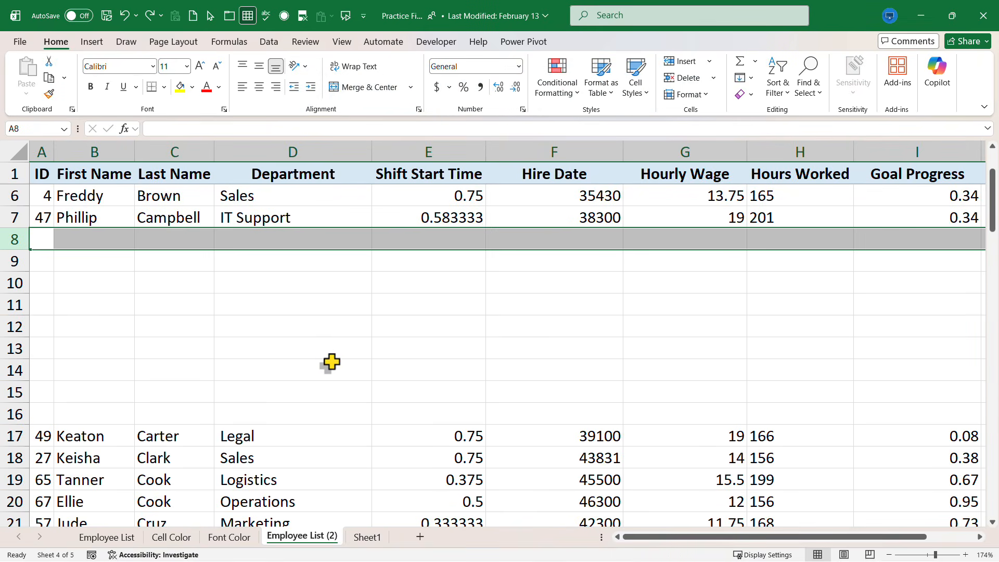
key(ctrl+z)
key(ctrl+z)
key(ctrl+z)
key(ctrl+z)
key(ctrl+z)
key(ctrl+z)
key(ctrl+z)
key(ctrl+z)
key(ctrl+z)
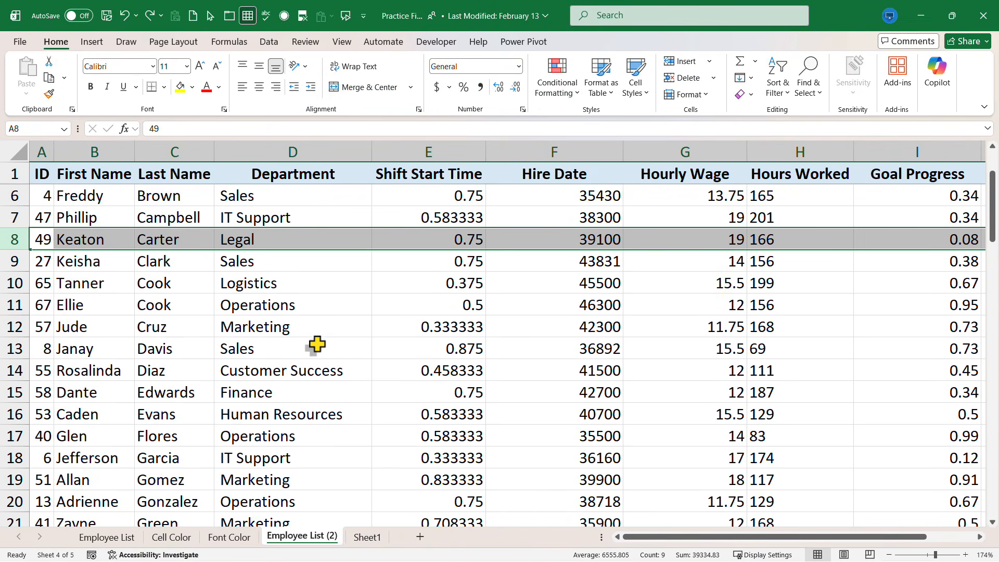
scroll(317, 344, up, 2)
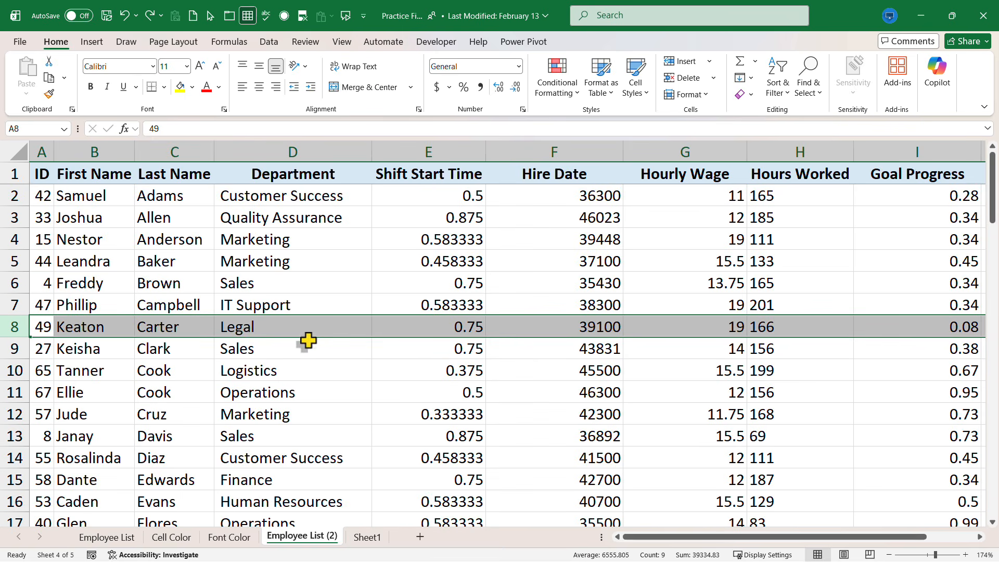
Insert five blank columns before the Department column, starting at column D.
click(277, 149)
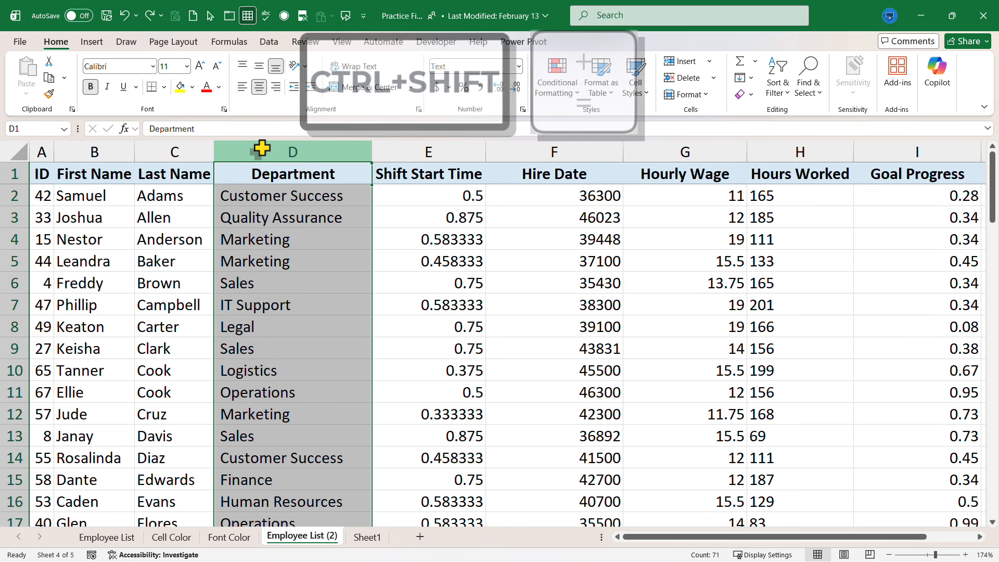
key(ctrl+shift+plus)
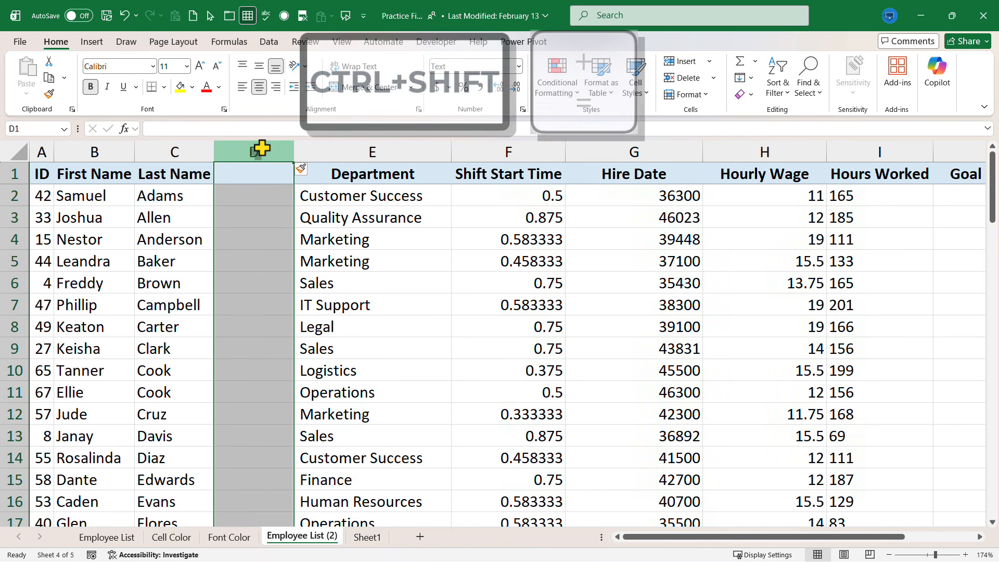
key(ctrl+shift+plus)
key(ctrl+shift+plus)
key(ctrl+shift+plus)
key(ctrl+shift+plus)
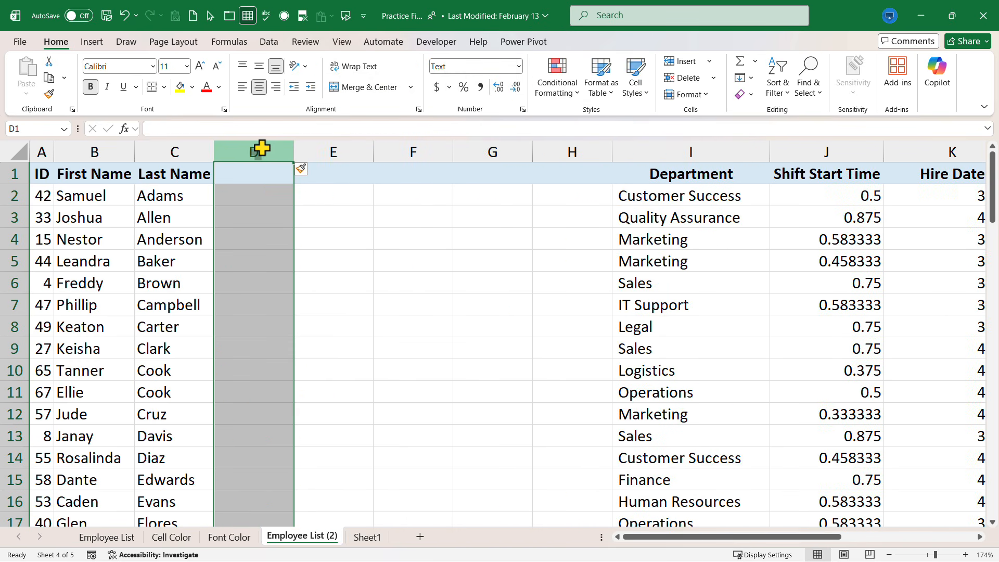
Undo the five column insertions before Department.
key(ctrl+z)
key(ctrl+z)
key(ctrl+z)
key(ctrl+z)
key(ctrl+z)
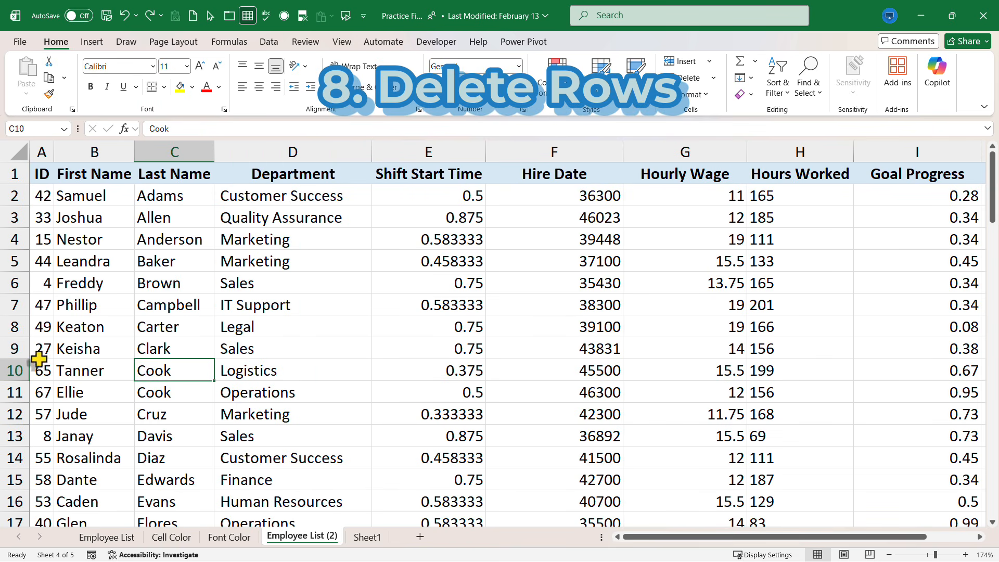
Delete six employee rows one after another, starting at row 8.
click(5, 327)
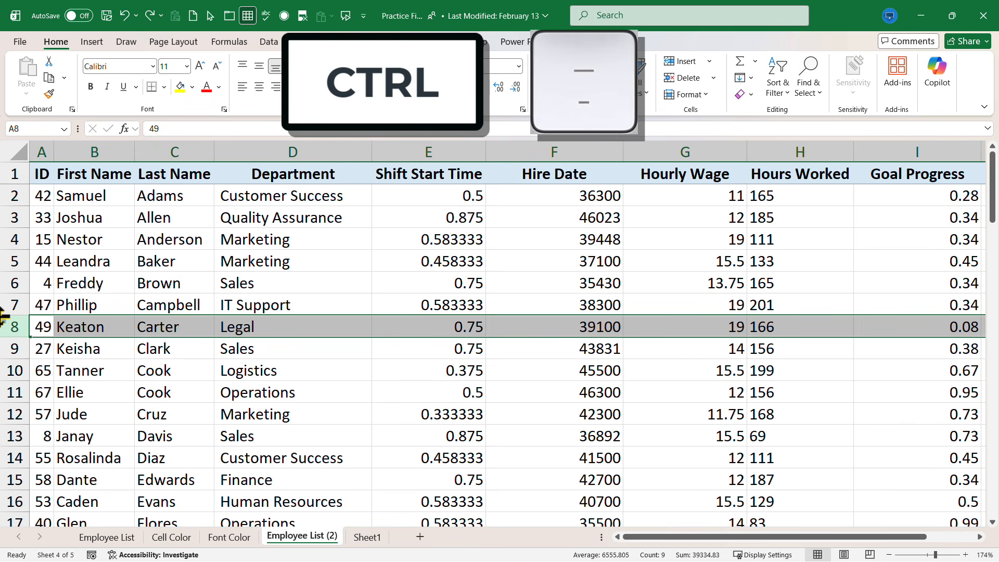
key(ctrl+minus)
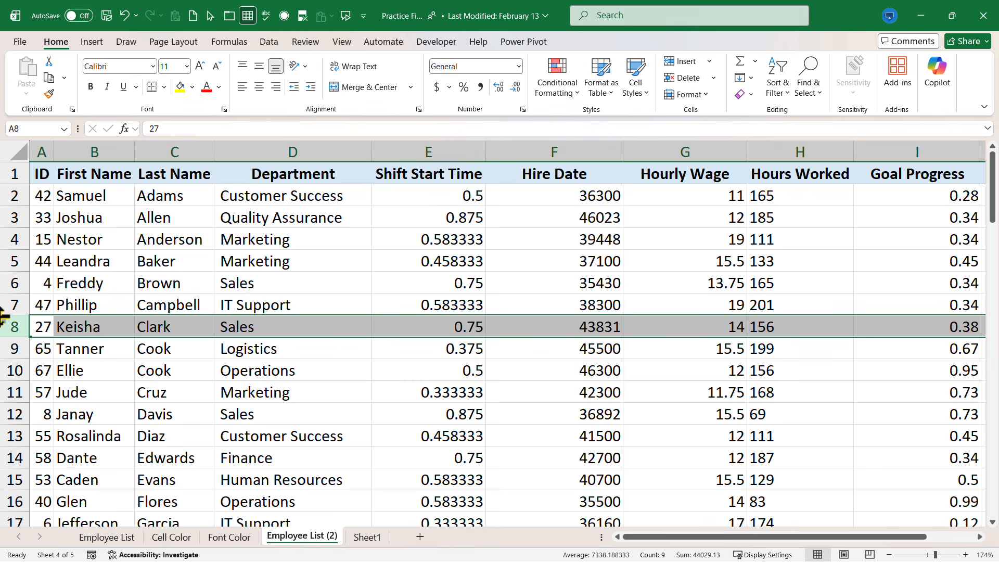
key(ctrl+minus)
key(ctrl+minus)
key(ctrl+minus)
key(ctrl+minus)
key(ctrl+minus)
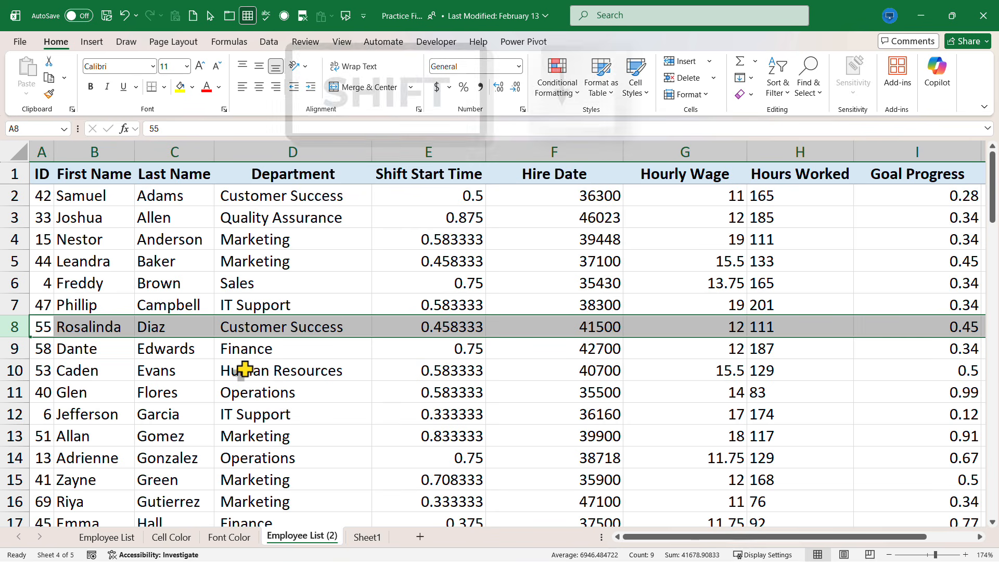
Extend the selection from row 8 through row 14 and delete these seven rows together.
key(shift+Down)
key(shift+Down)
key(shift+Down)
key(shift+Down)
key(shift+Down)
key(shift+Down)
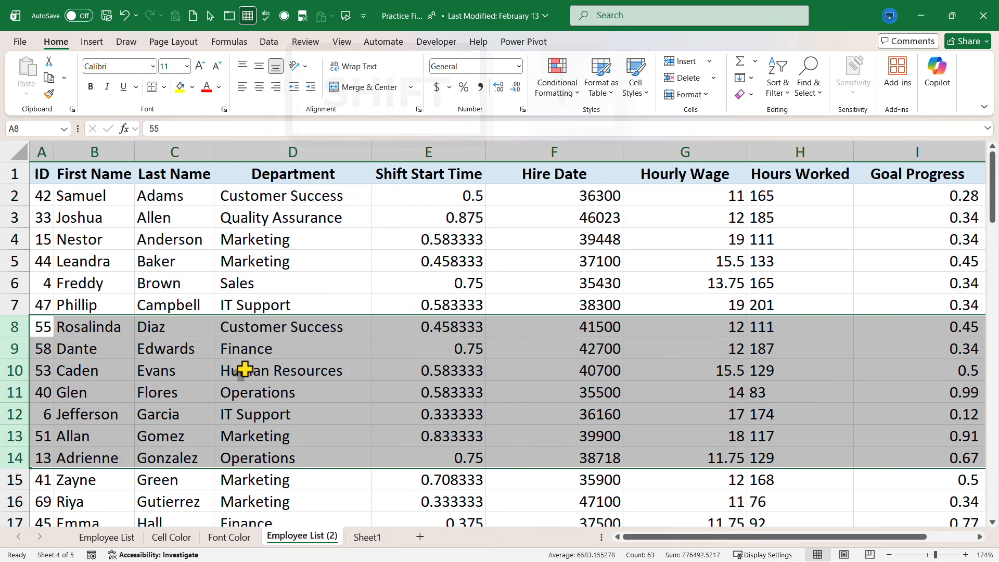
key(ctrl+minus)
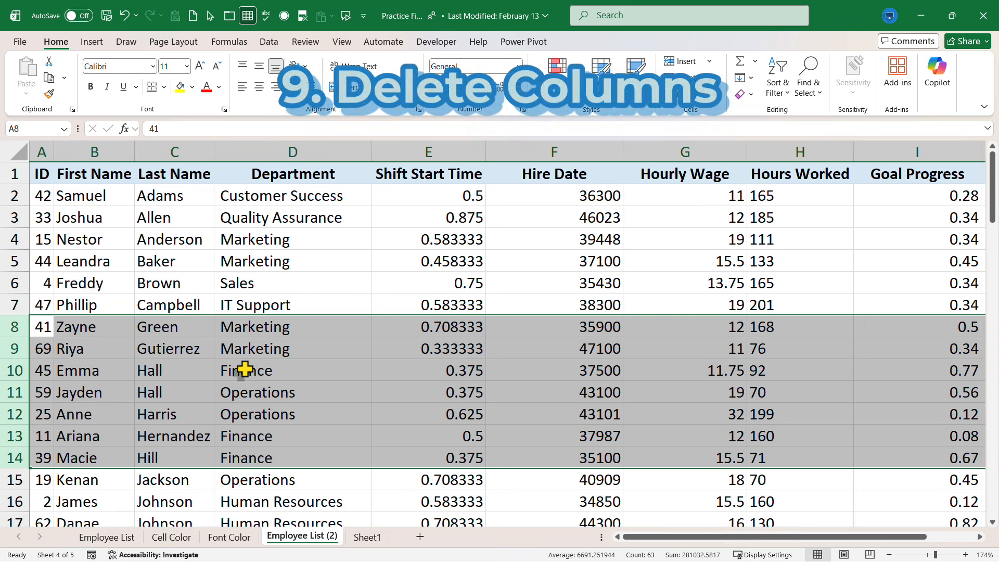
click(384, 189)
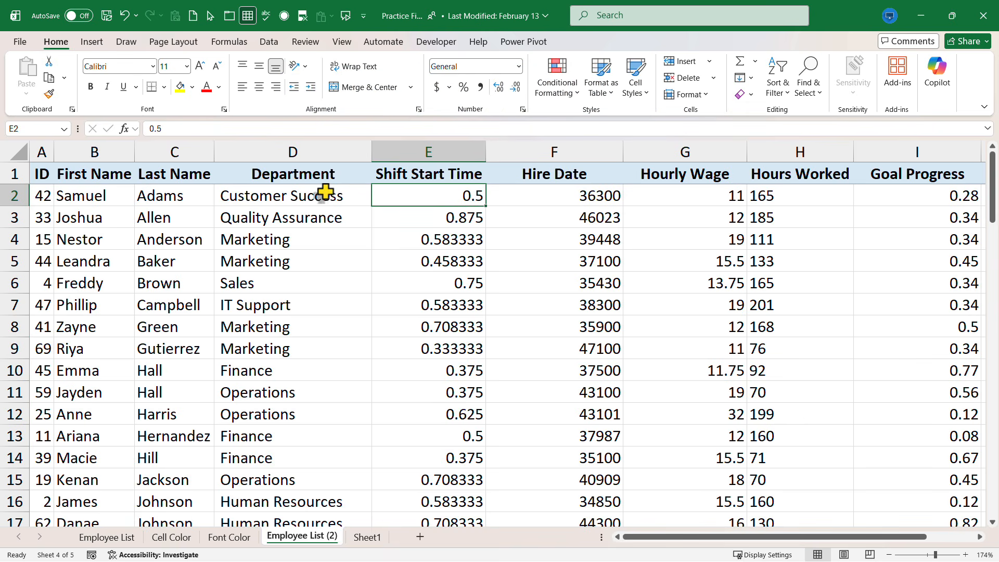
Select the Shift Start Time column and extend the selection through the Hourly Wage column.
click(301, 152)
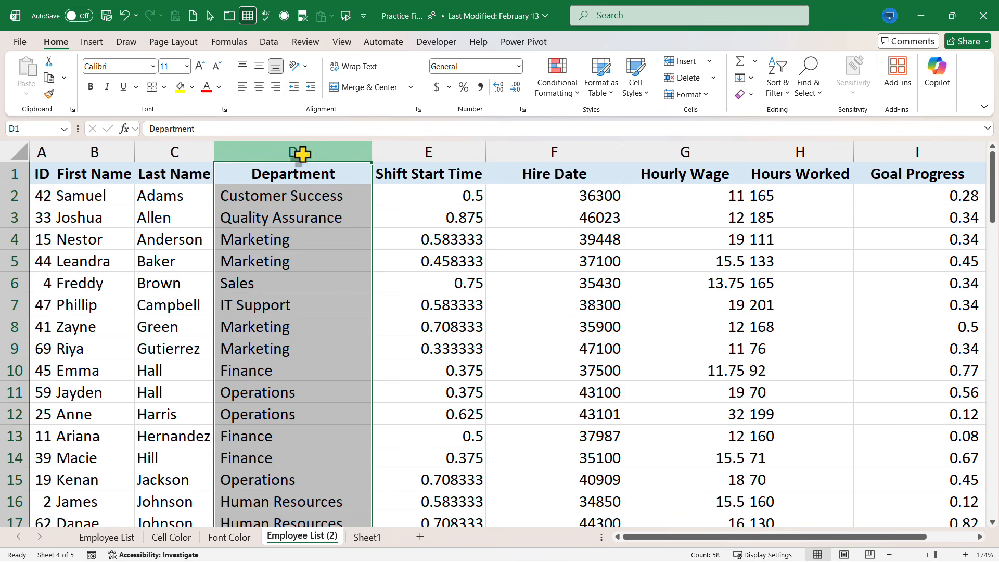
click(449, 152)
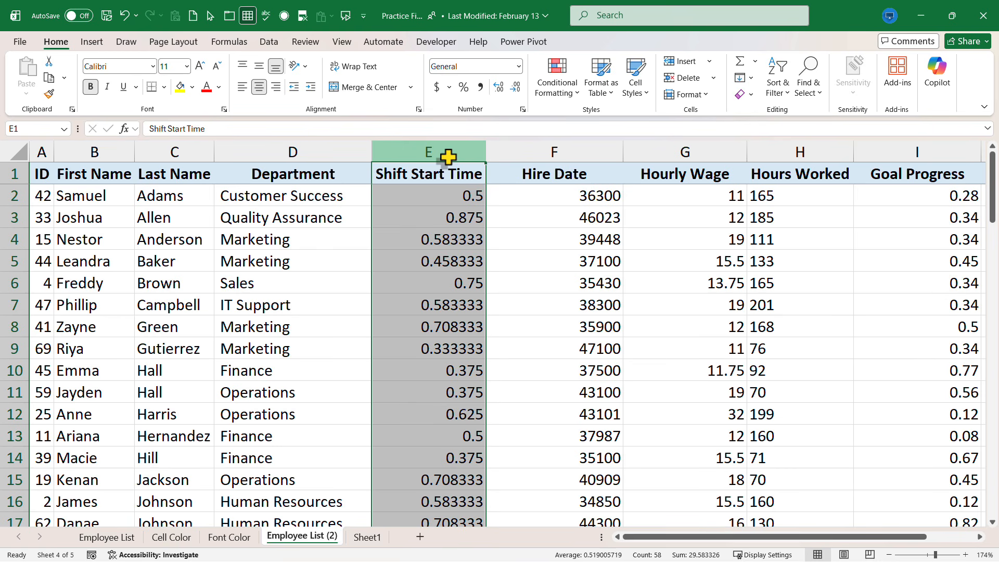
key(shift+Right)
key(shift+Right)
key(shift+Right)
key(shift+Right)
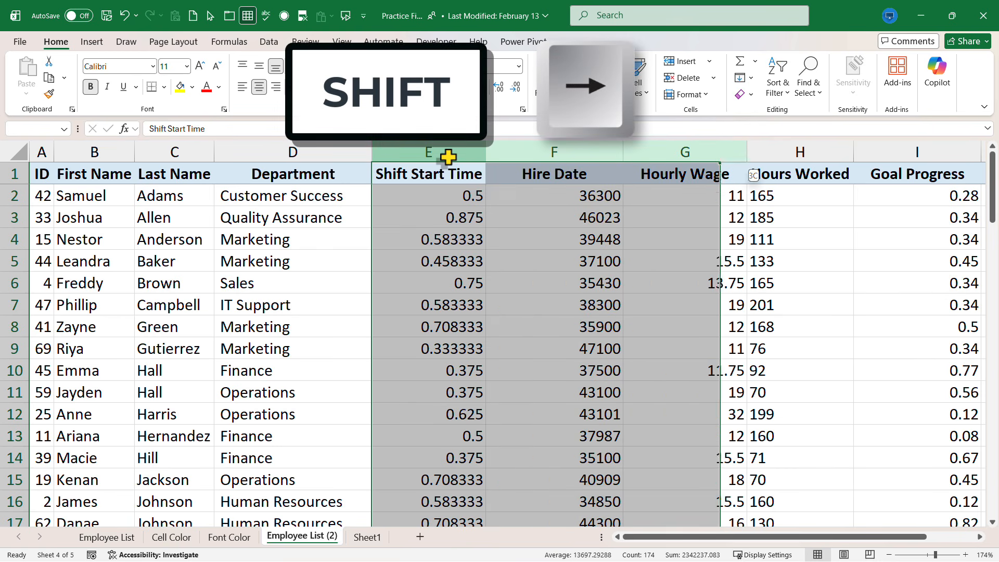
key(shift+Left)
key(shift+Left)
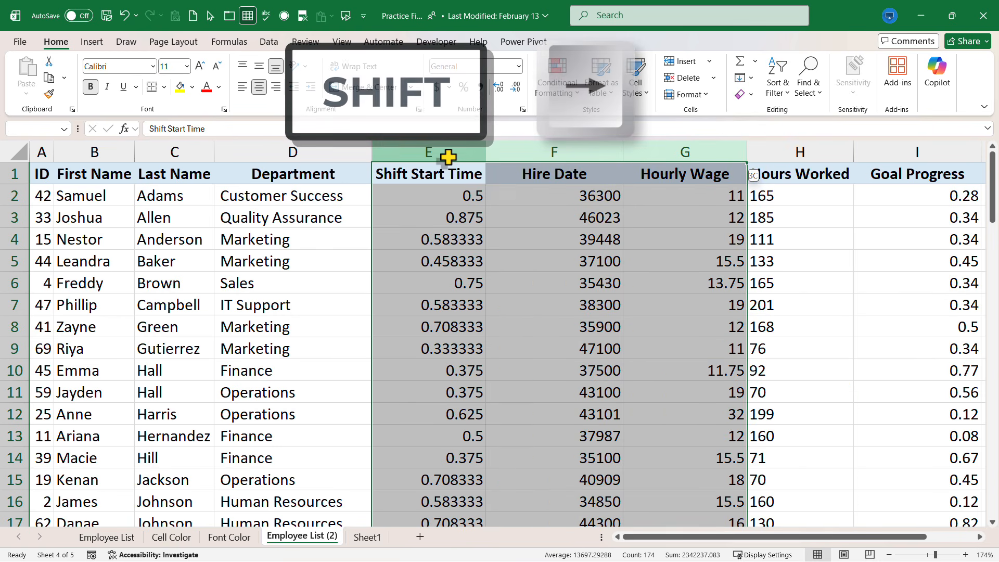
Narrow the selection to the Shift Start Time and Hire Date columns and delete both together.
key(shift+Left)
key(shift+Left)
key(shift+Left)
key(shift+Left)
key(shift+Right)
key(shift+Right)
key(shift+Right)
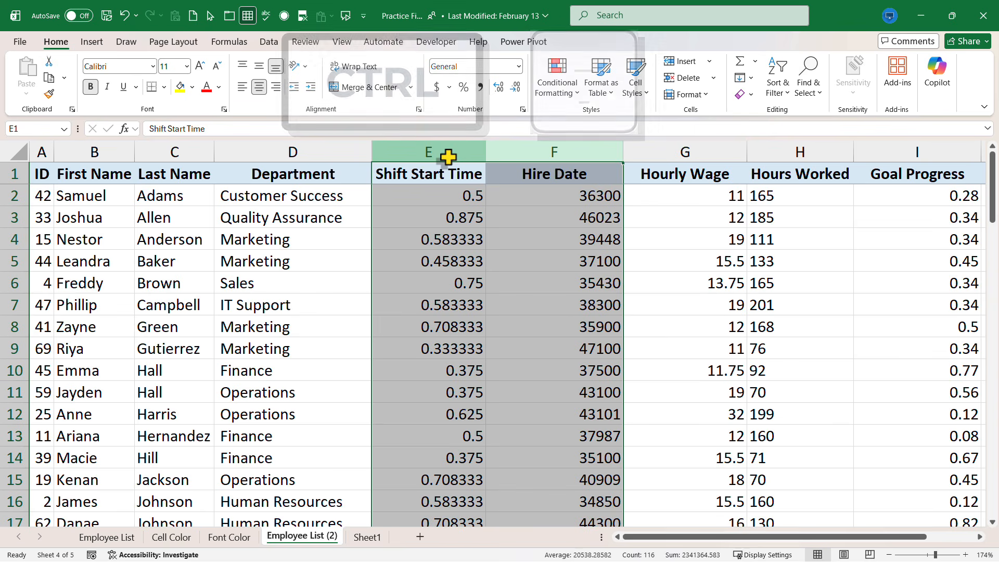
key(ctrl+minus)
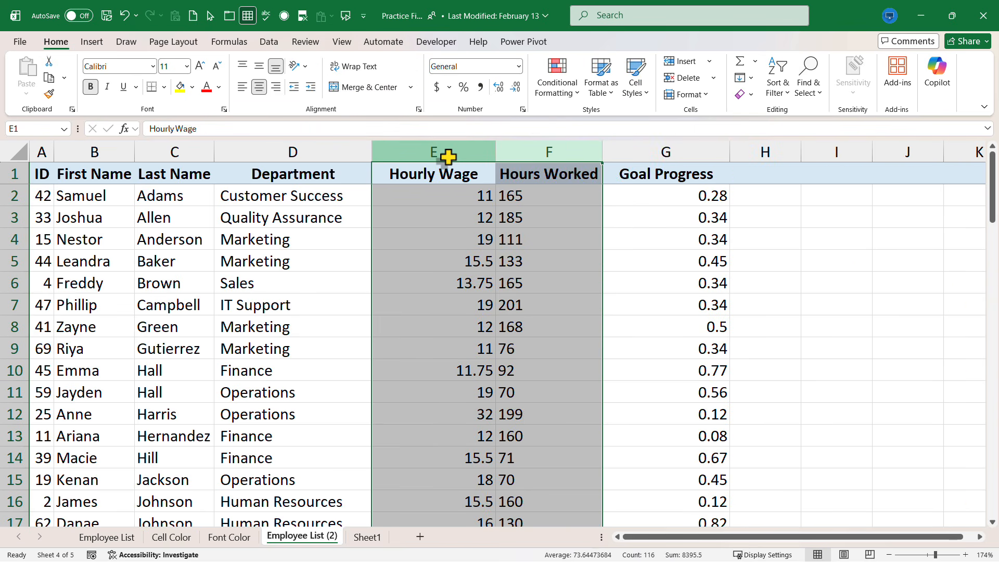
Delete only the cells D57:G58 at the end of the employee list, using the Shift cells up option.
click(760, 391)
scroll(744, 395, down, 18)
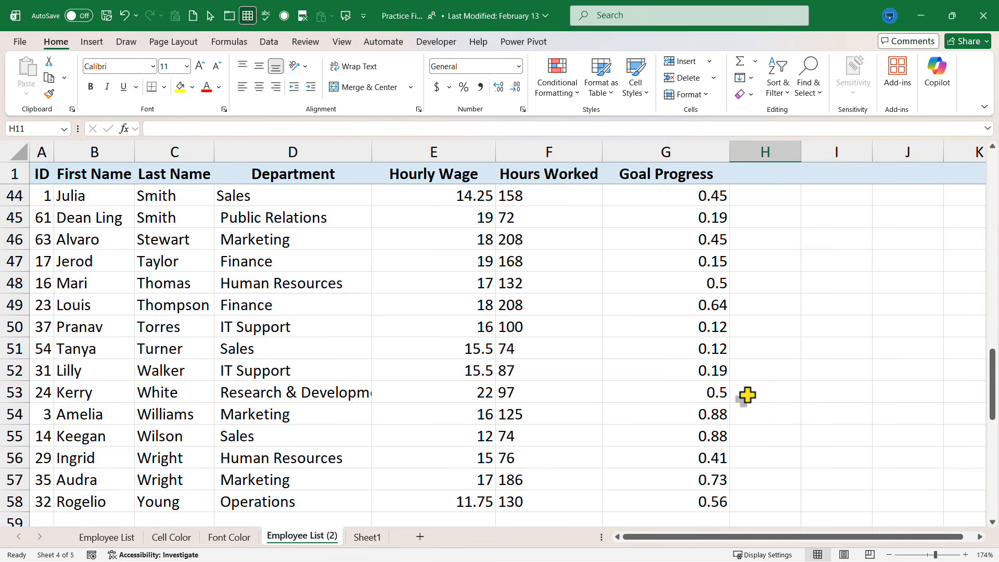
scroll(733, 397, up, 4)
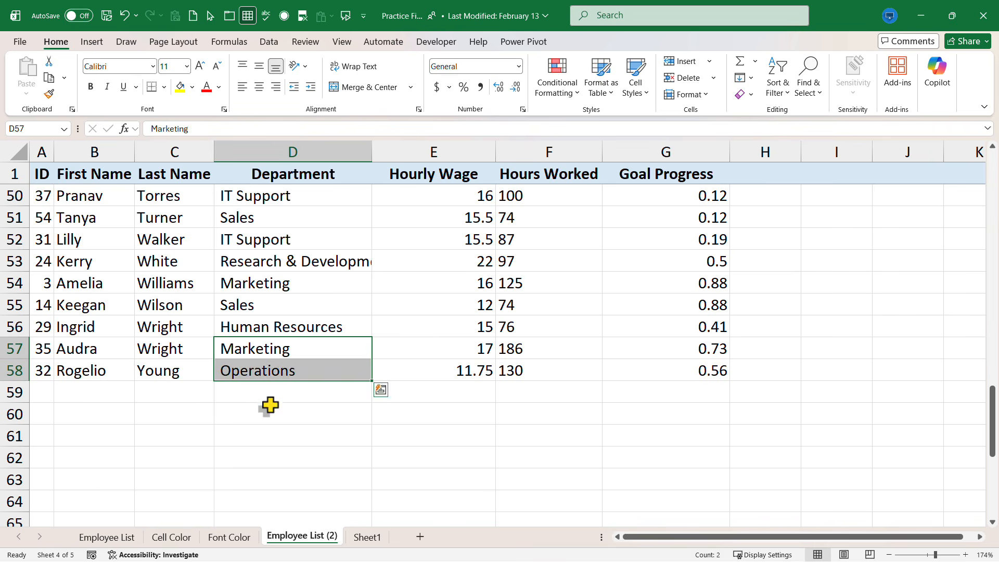
click(270, 409)
drag(250, 345, 697, 375)
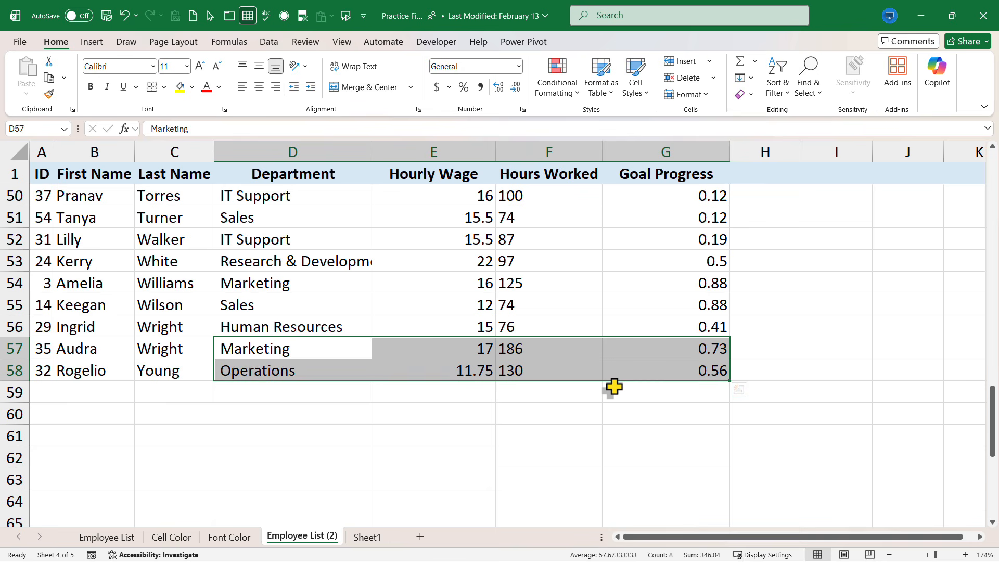
key(ctrl+minus)
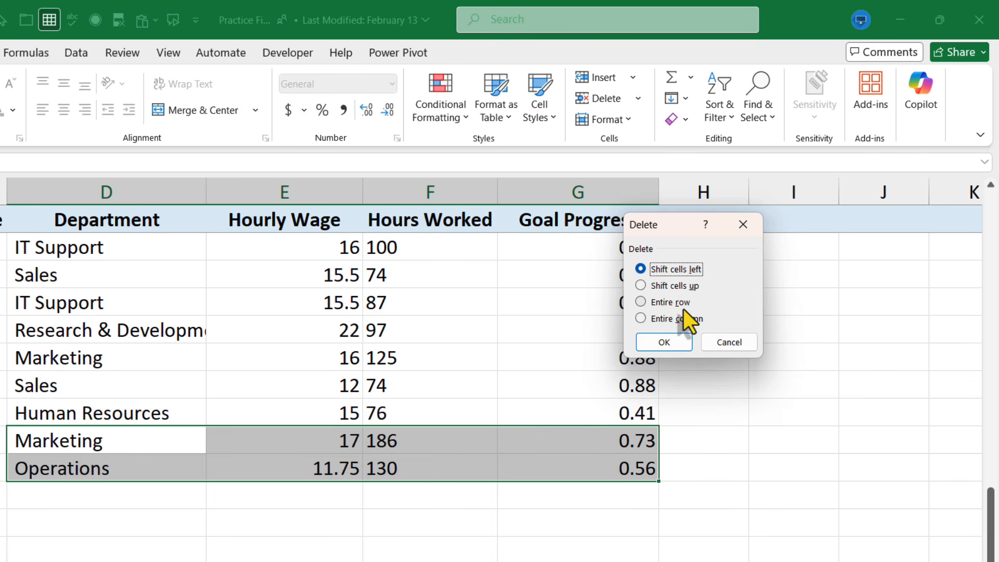
click(641, 286)
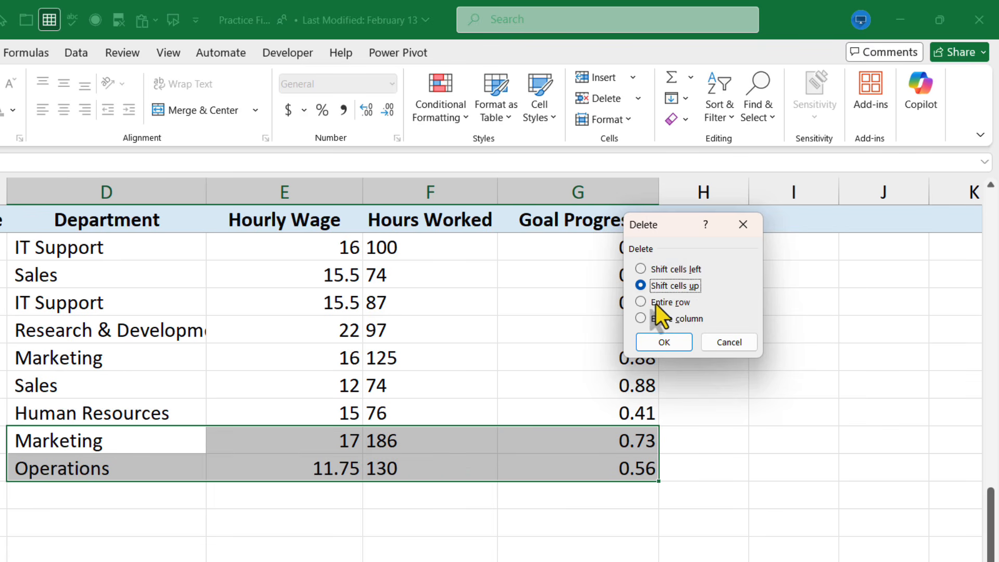
click(664, 341)
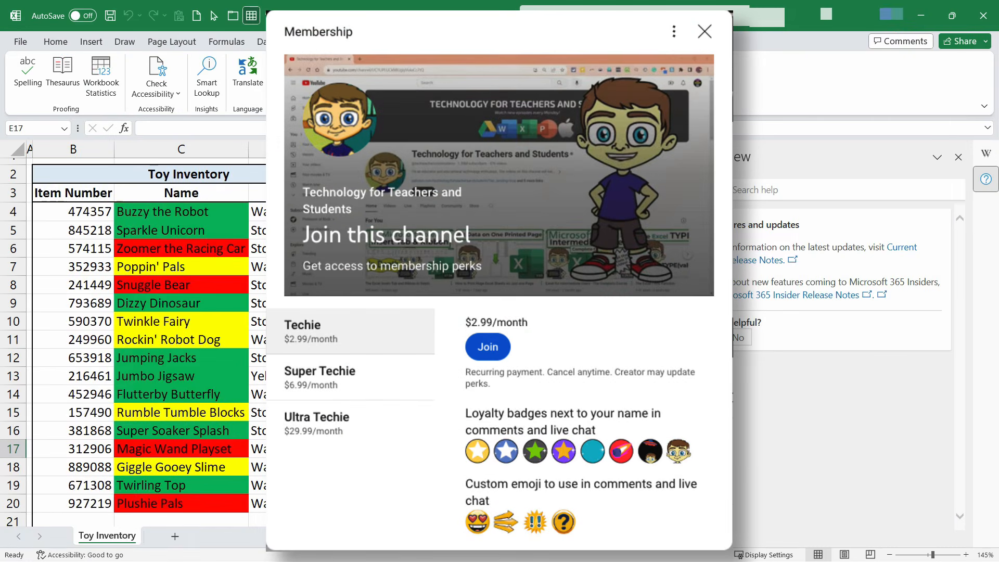
scroll(631, 391, down, 1)
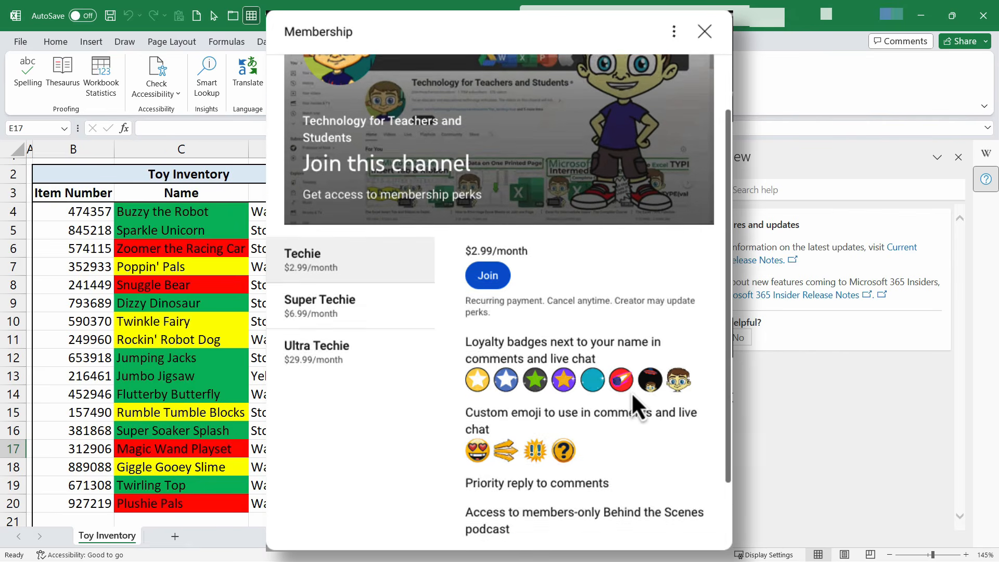
scroll(631, 391, up, 1)
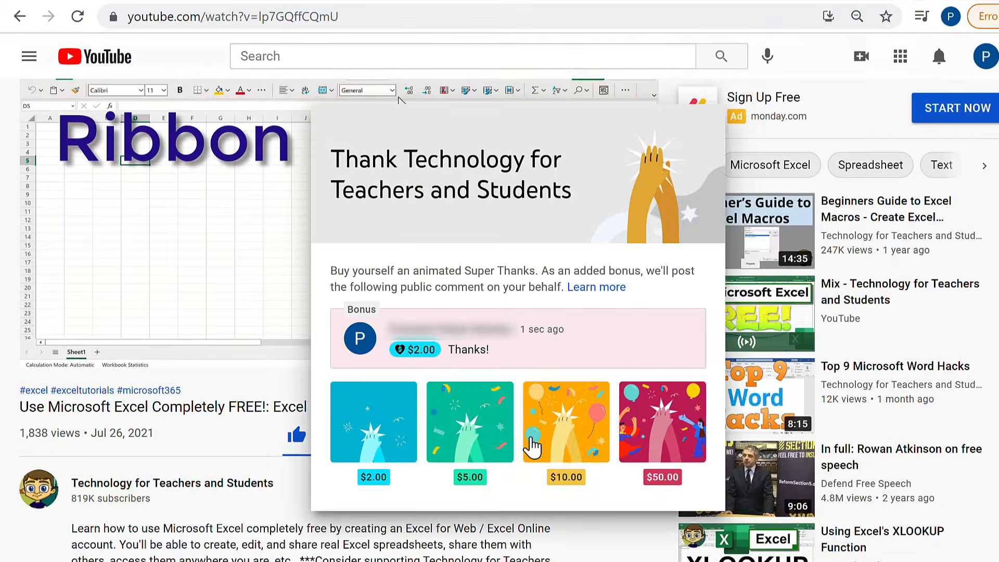